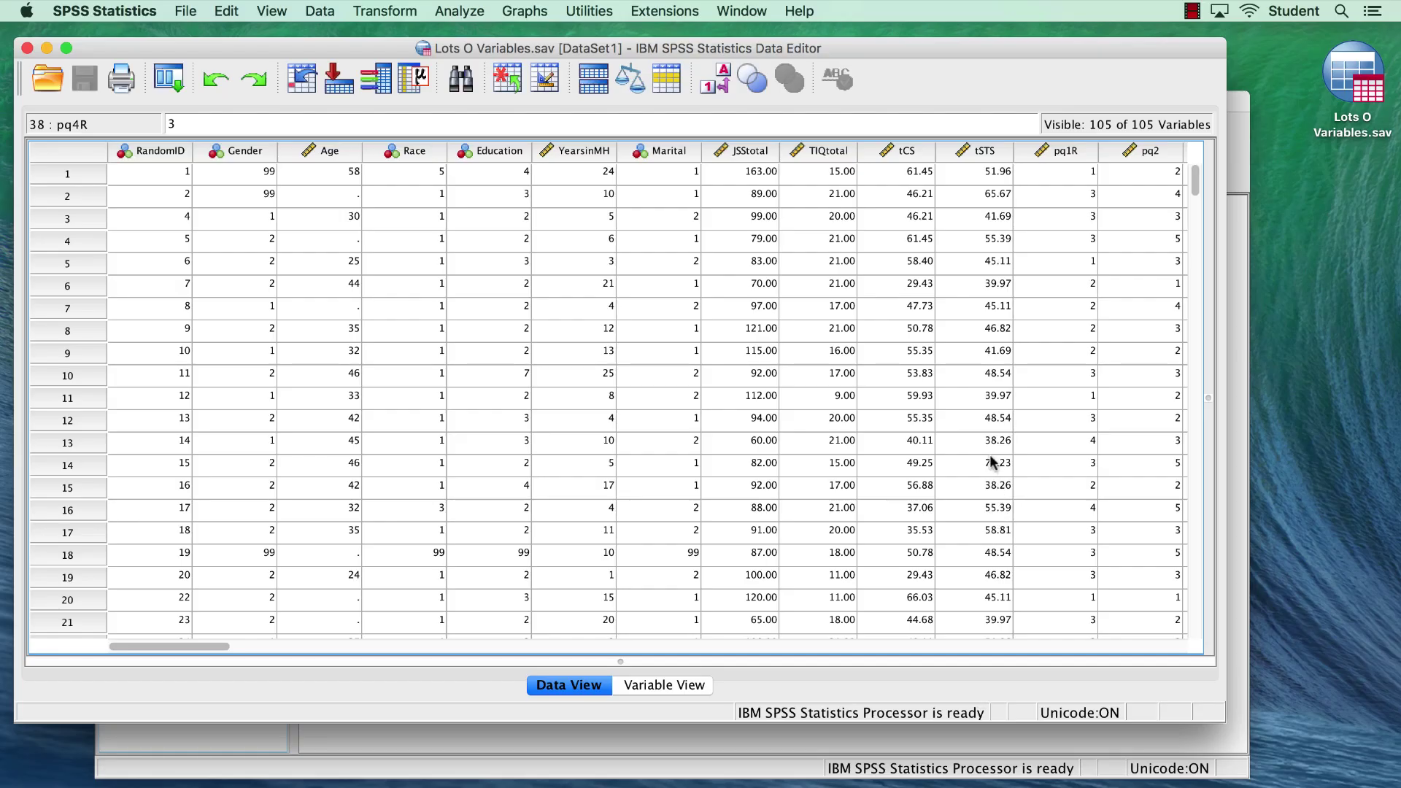
- Switch Lots O Variables.sav from Data View to Variable View
scroll(884, 438, down, 7)
scroll(990, 463, right, 10)
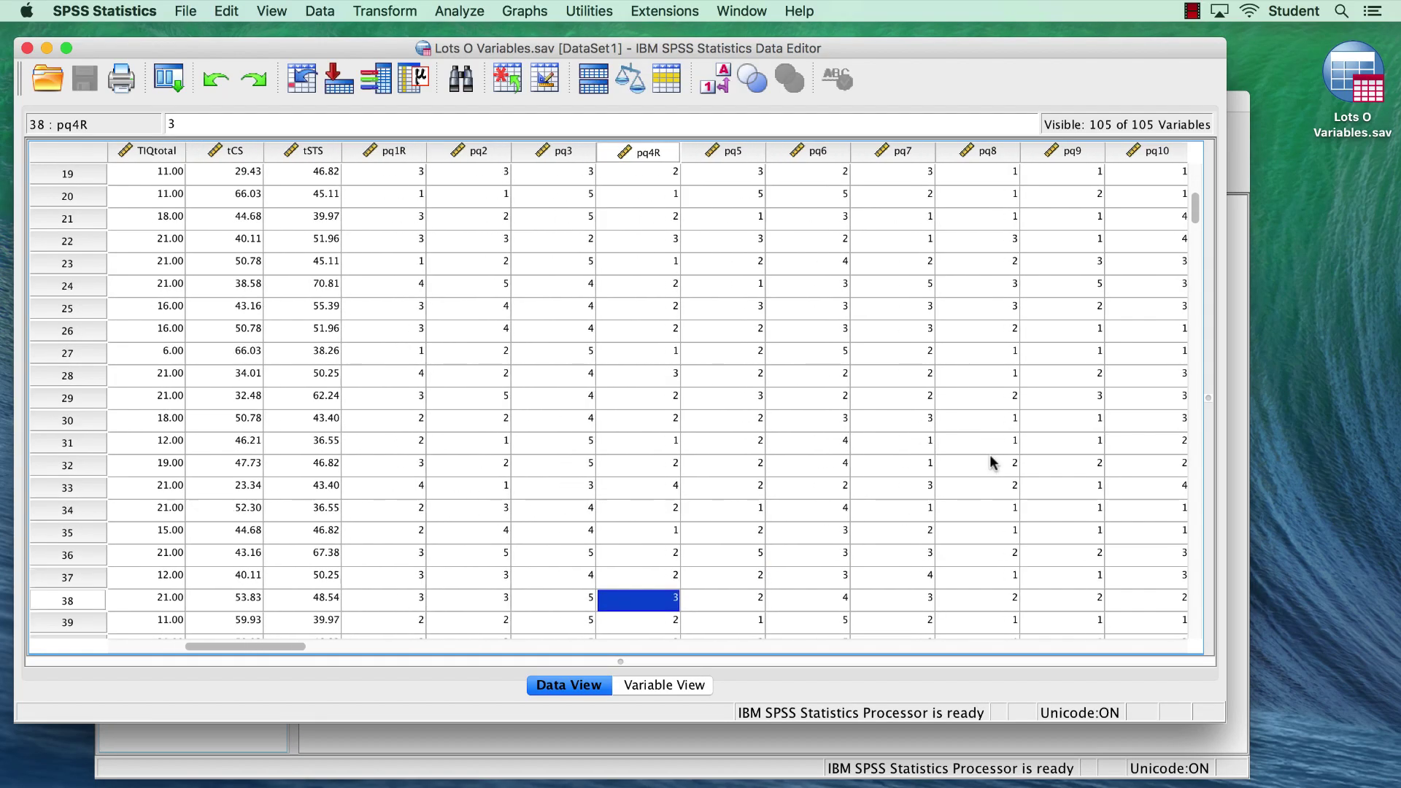
scroll(990, 463, up, 4)
scroll(991, 461, left, 9)
scroll(991, 461, up, 1)
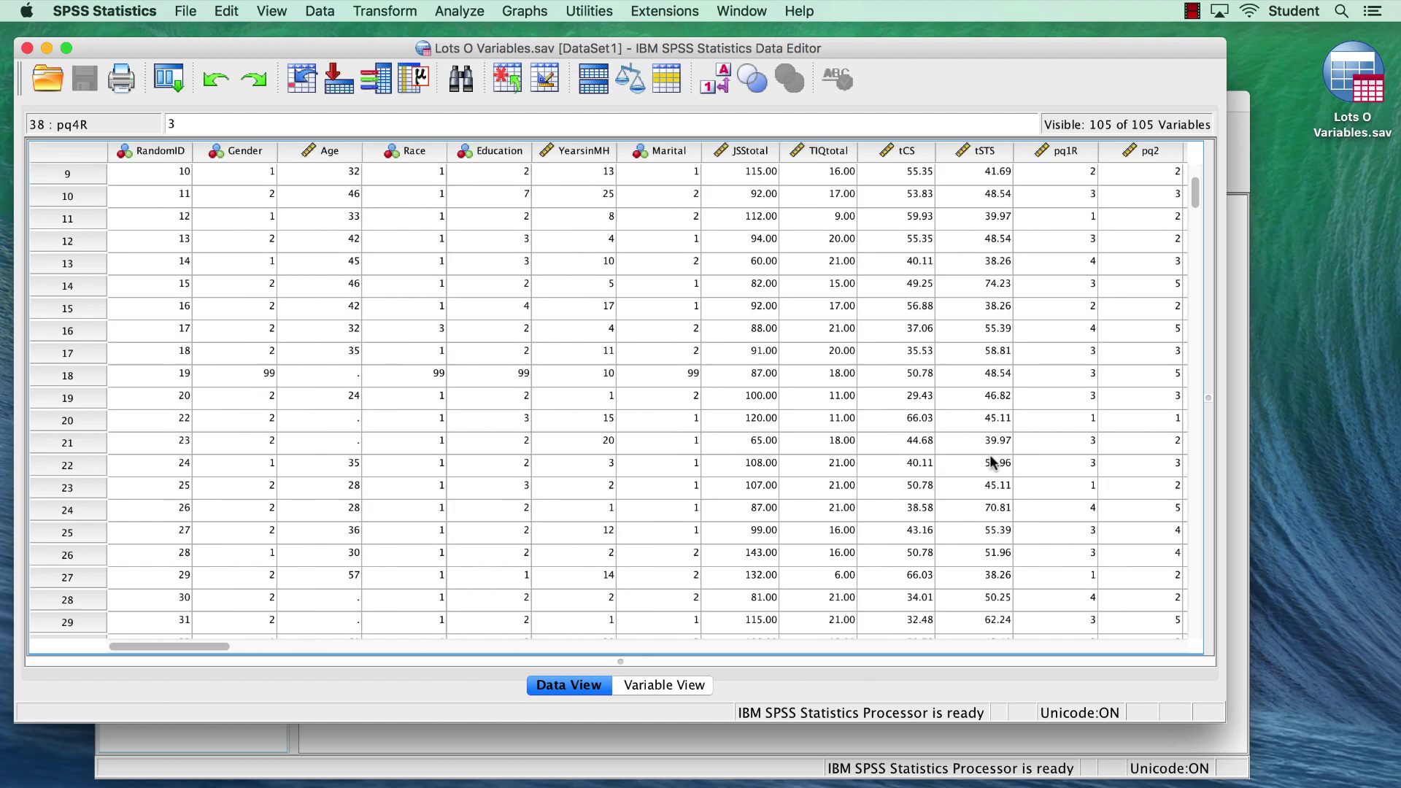
click(660, 686)
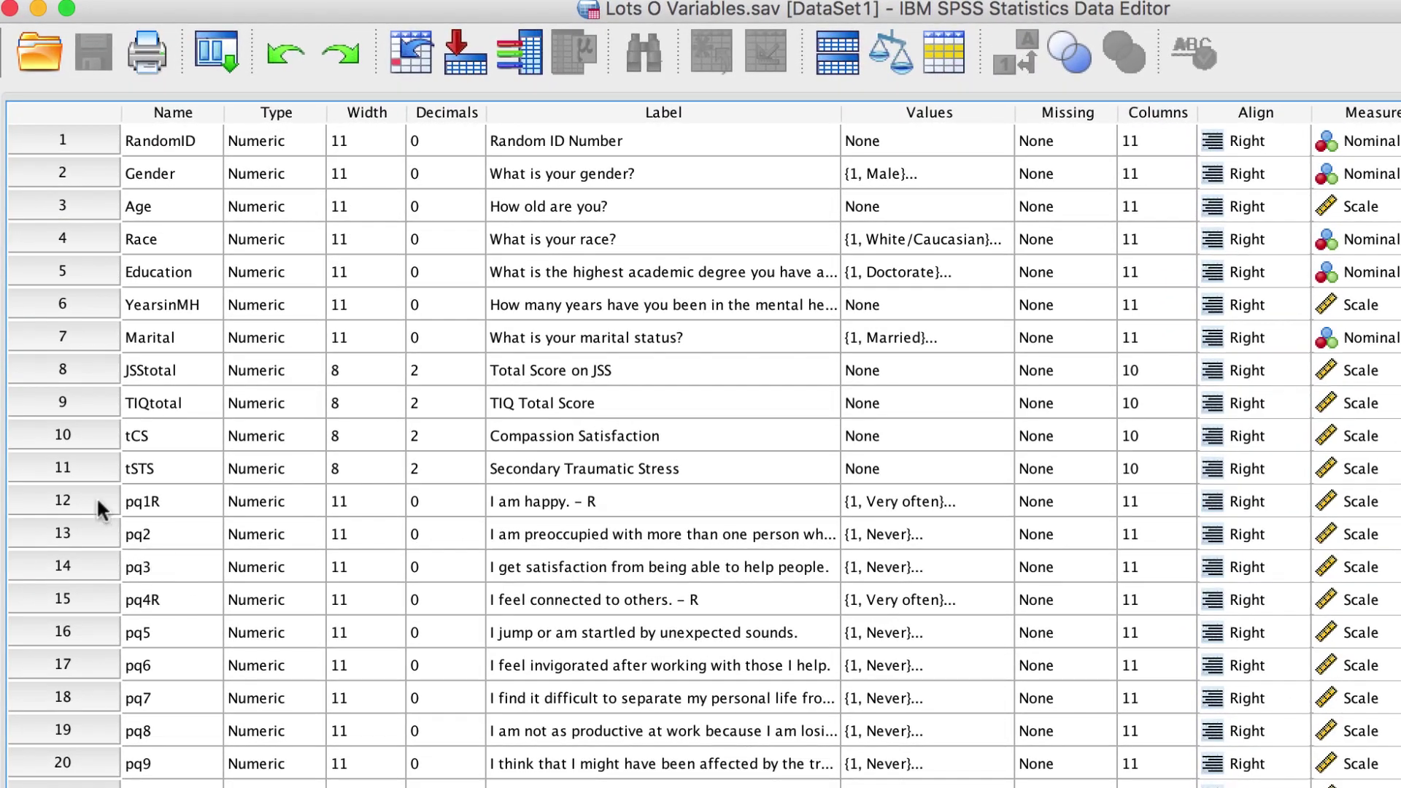
- Review the pq item variables (pq1R, pq3, pq5, pq8) through pq30 and the JSS items
click(96, 501)
click(94, 567)
click(86, 634)
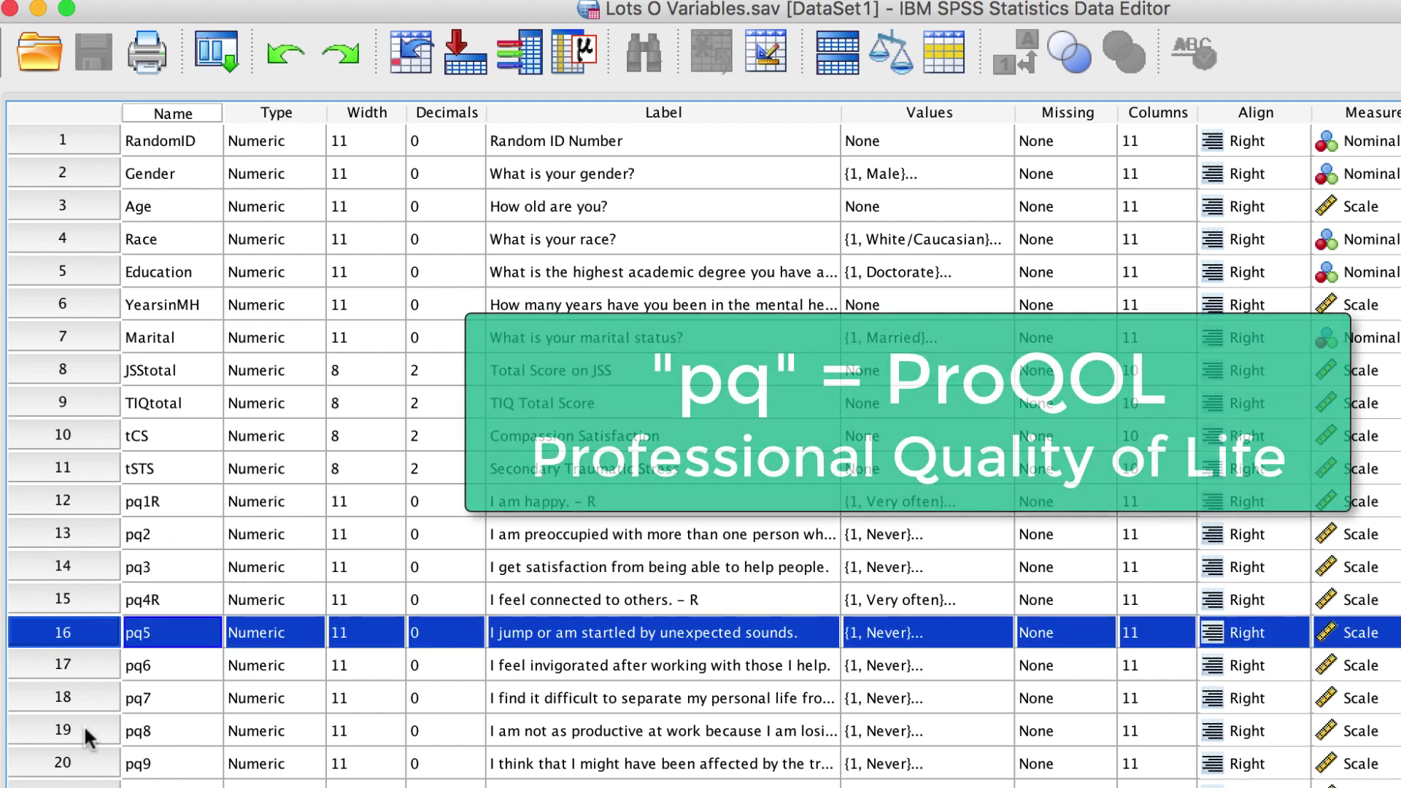
click(84, 727)
scroll(84, 725, down, 5)
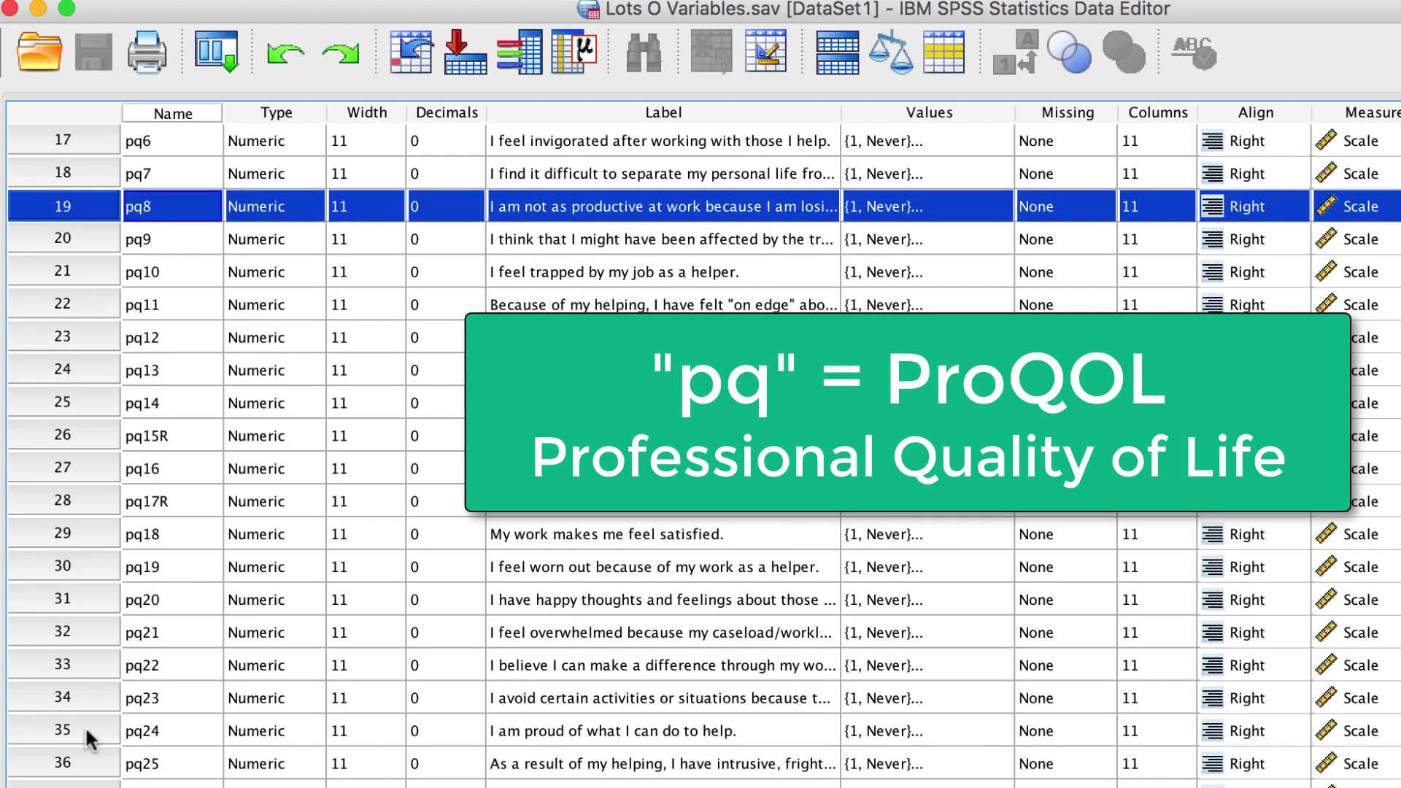
scroll(84, 725, down, 5)
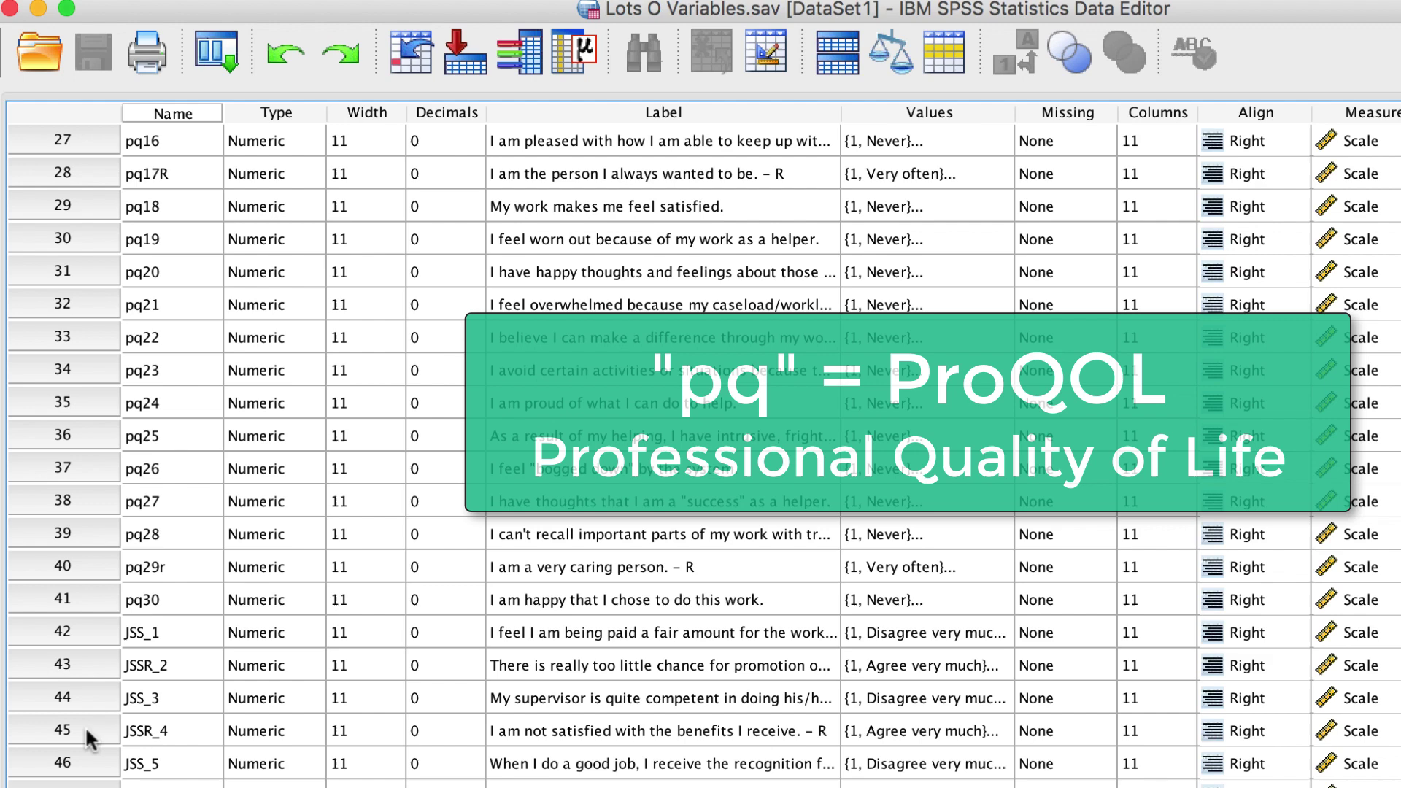
scroll(85, 725, down, 4)
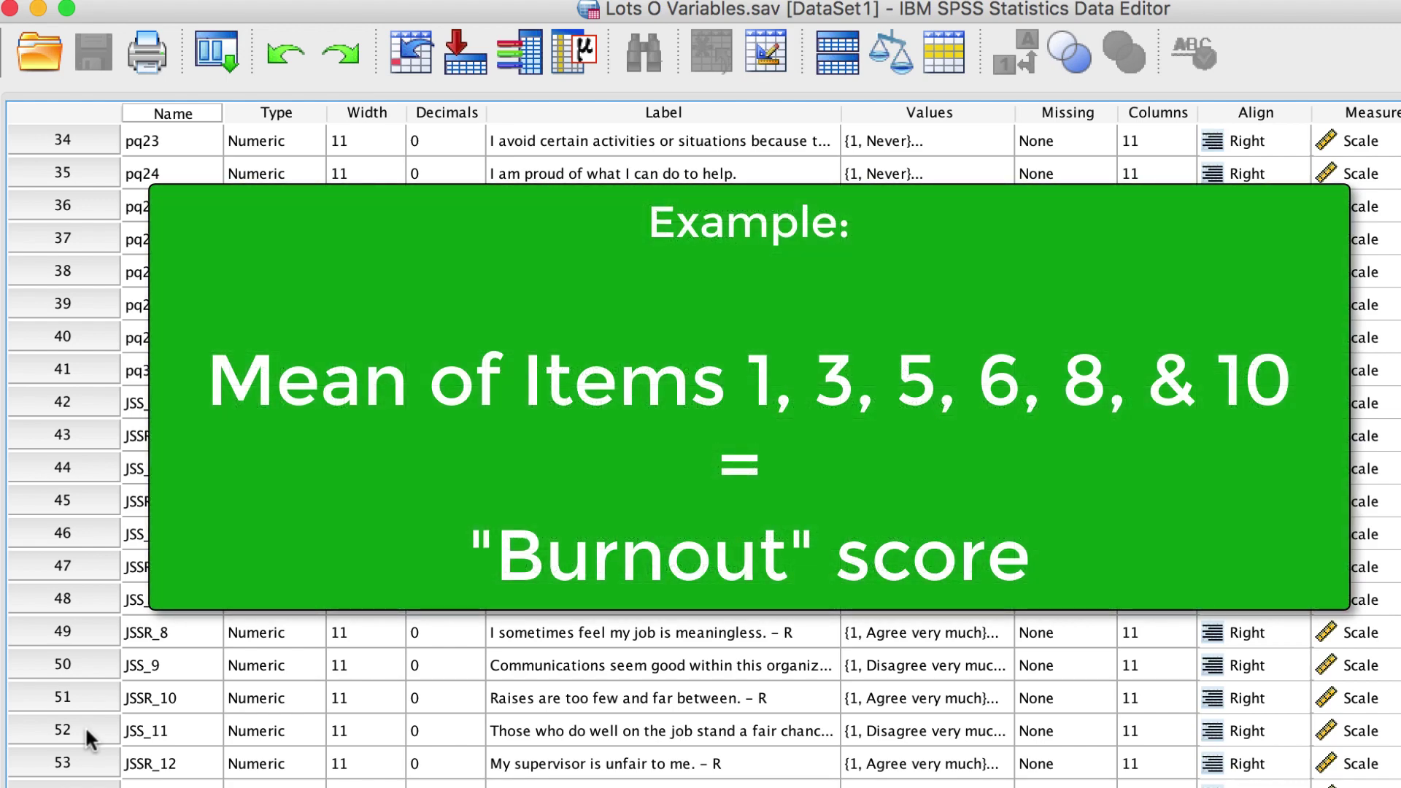
scroll(85, 726, up, 8)
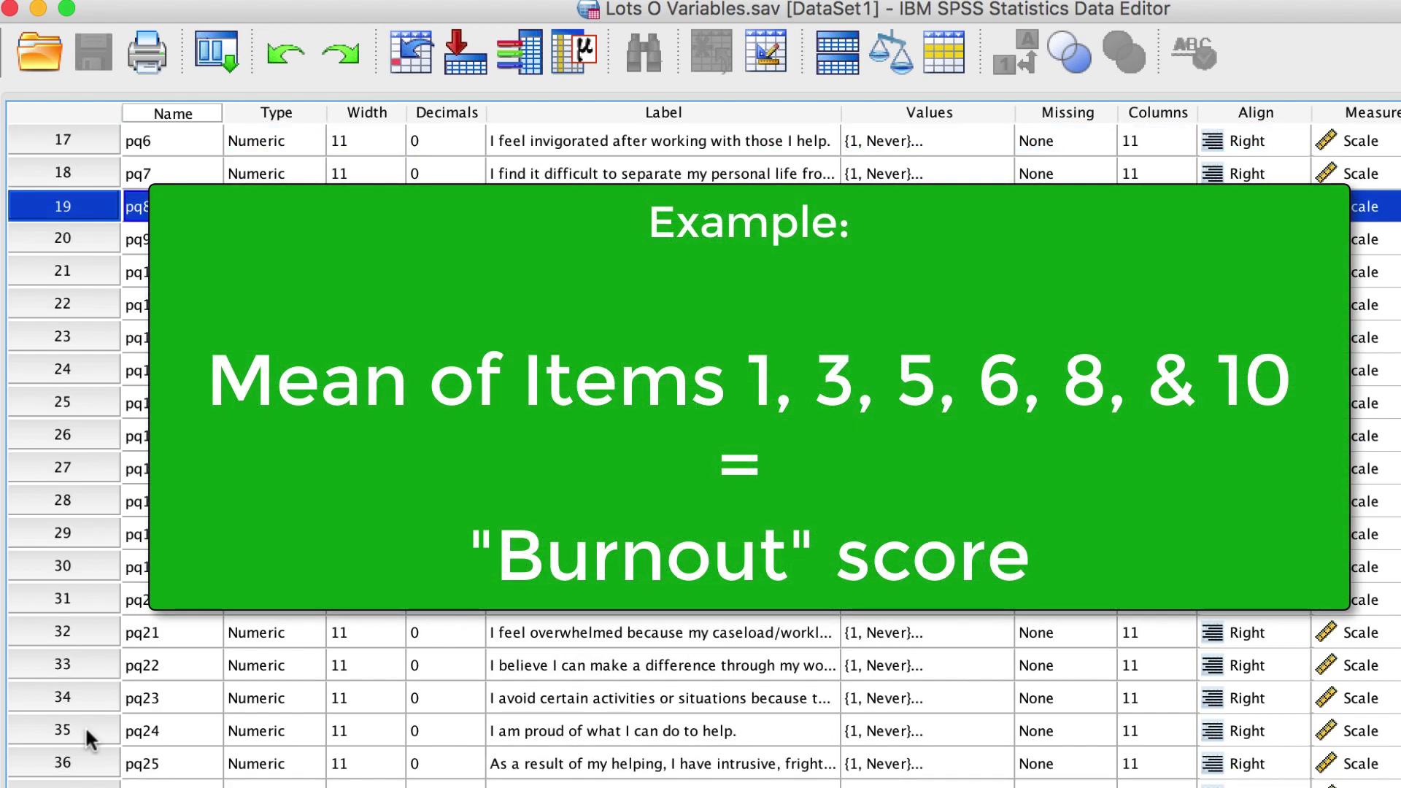
scroll(85, 726, up, 8)
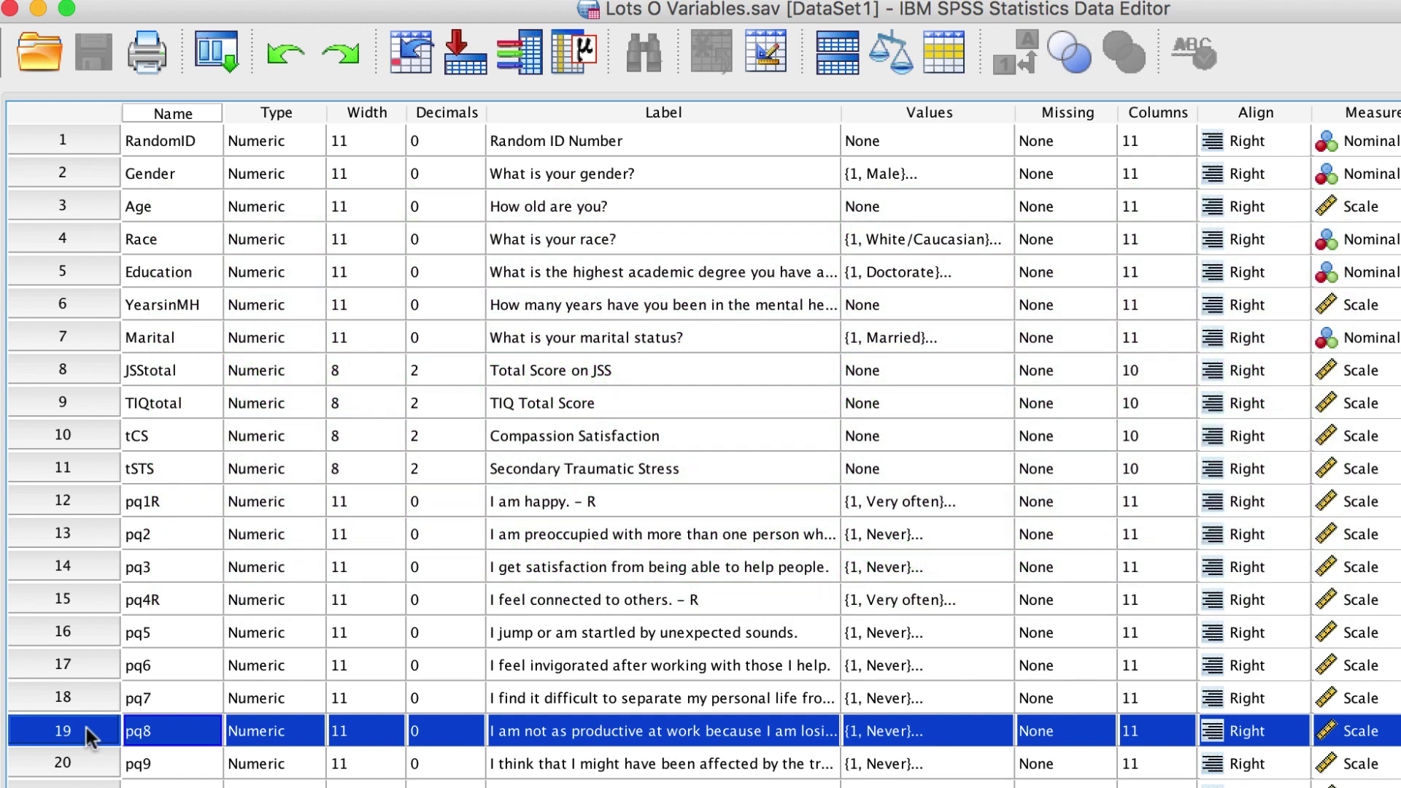
click(29, 435)
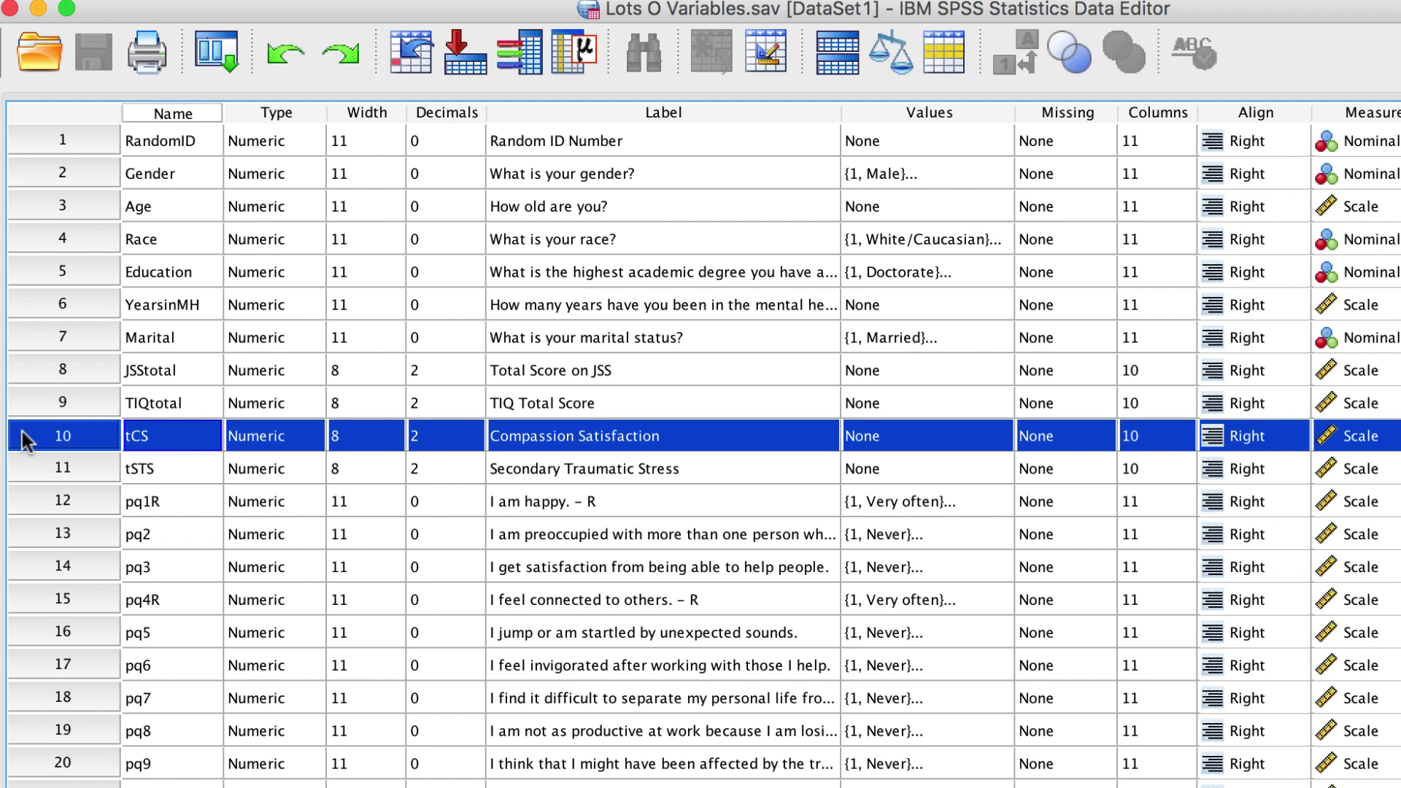
click(39, 371)
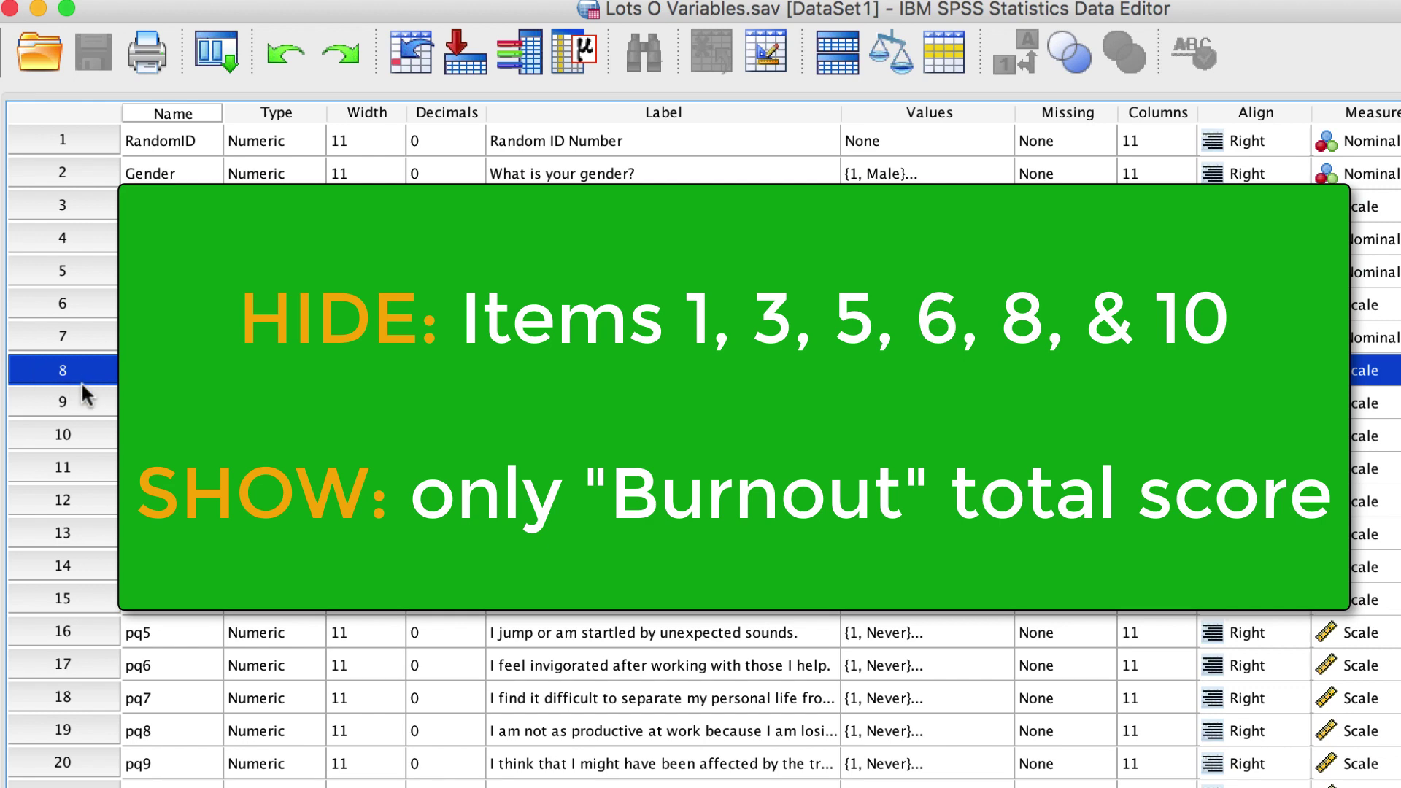
click(146, 370)
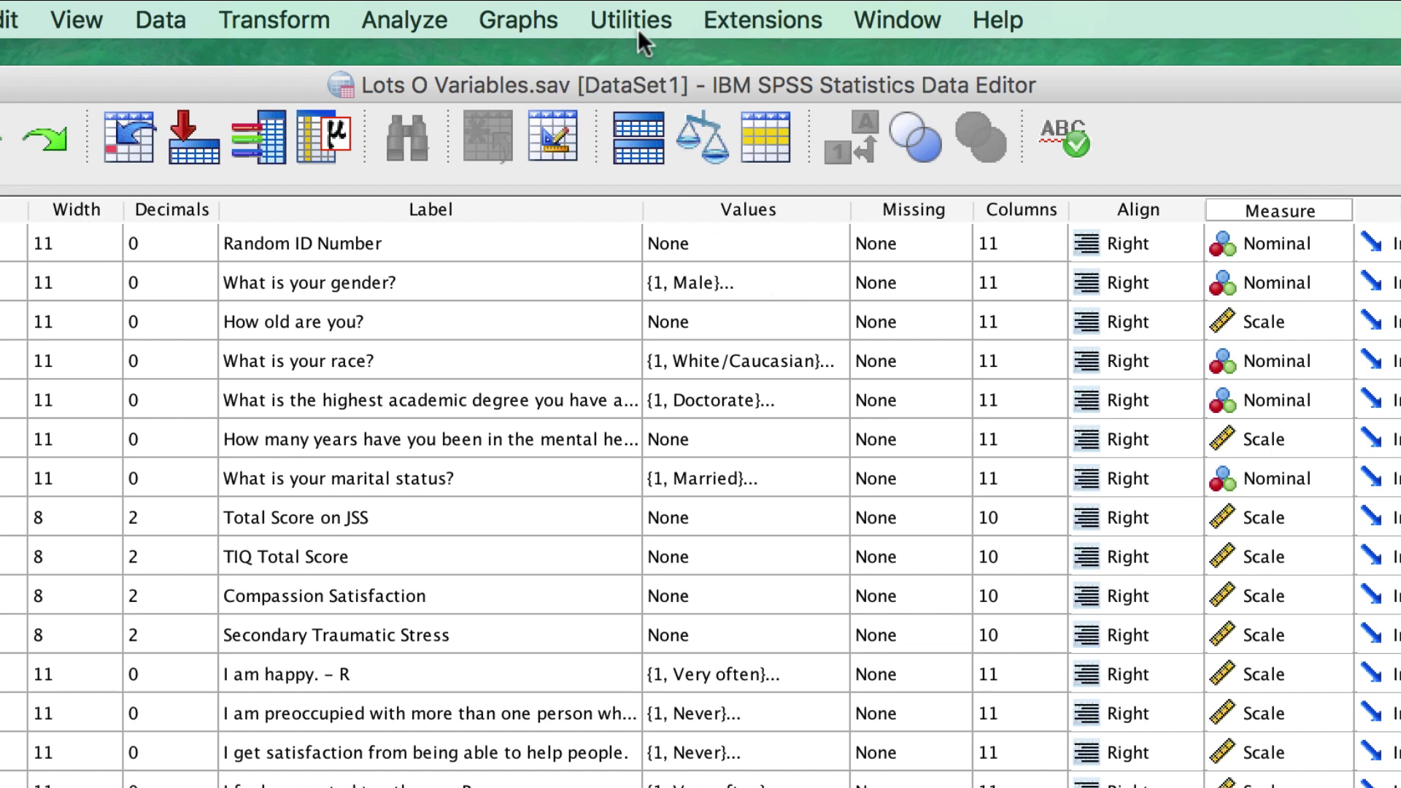
- Open Define Variable Sets and list the variables by name instead of label
click(628, 22)
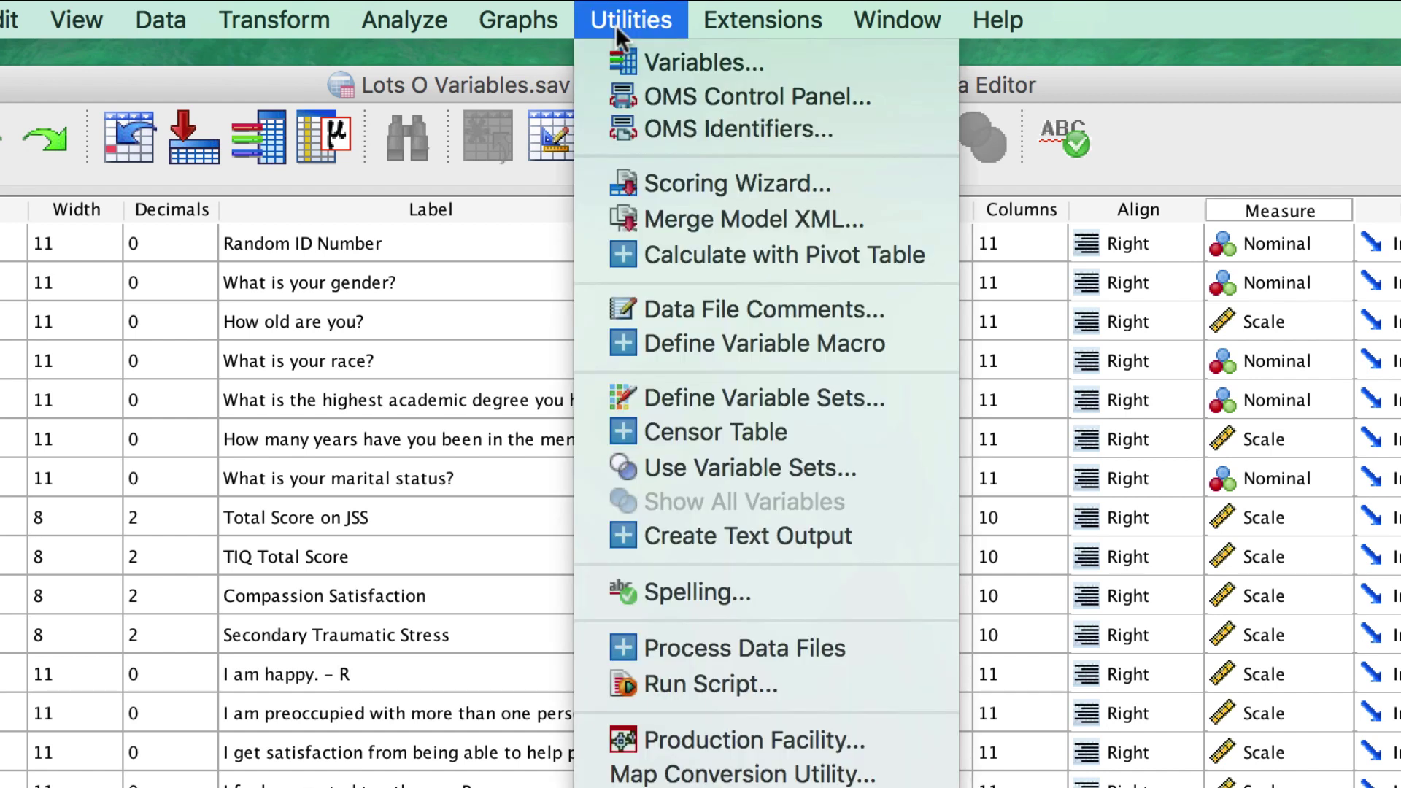
click(887, 395)
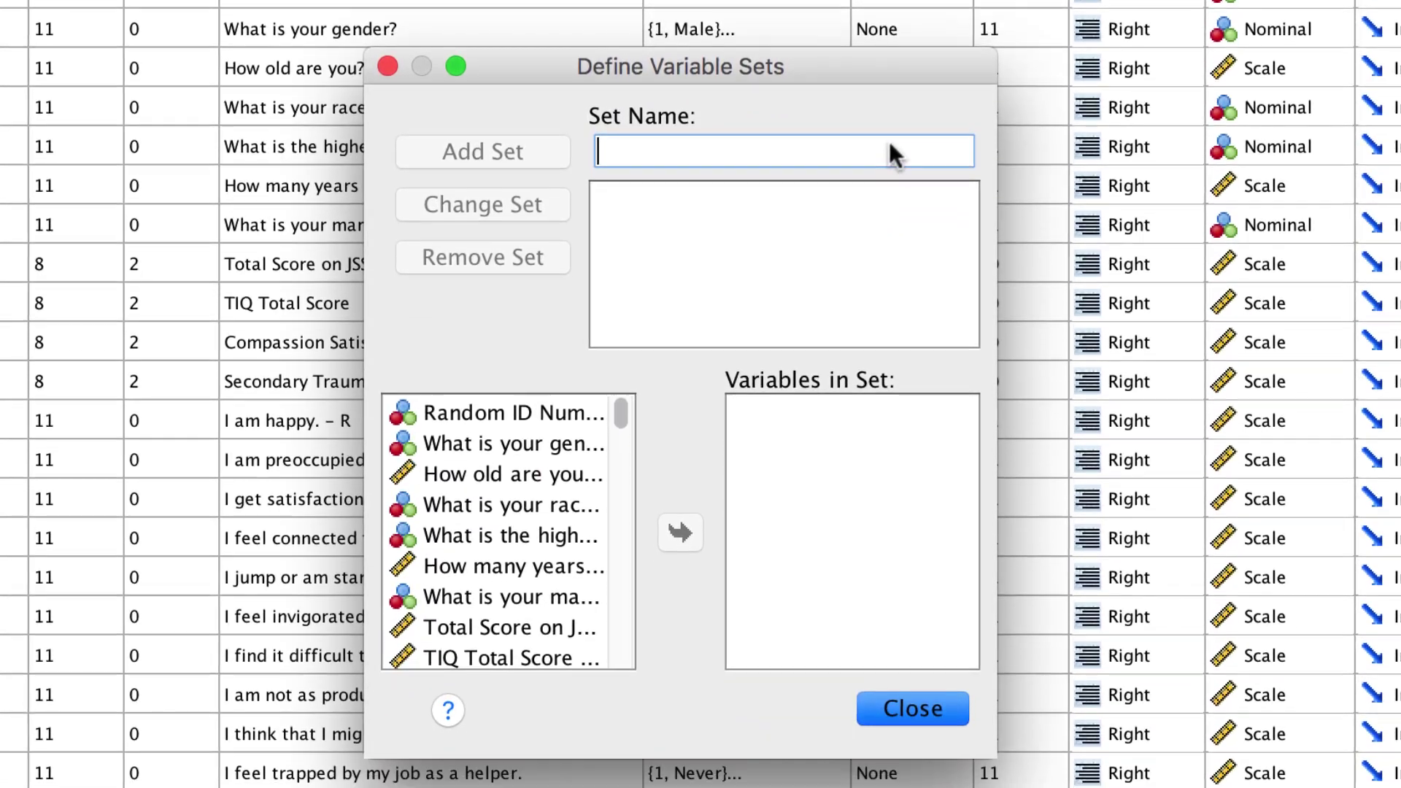
right_click(494, 471)
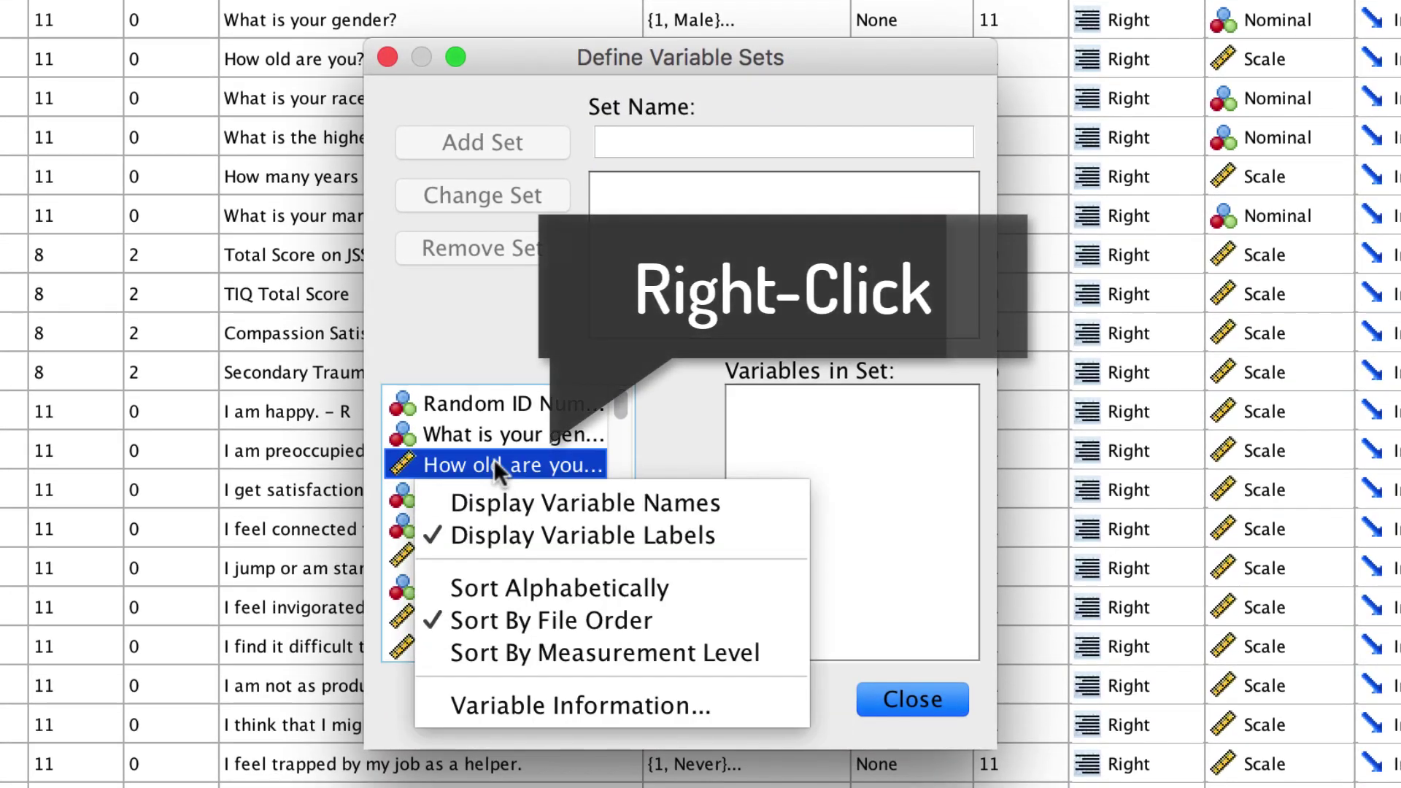
click(760, 504)
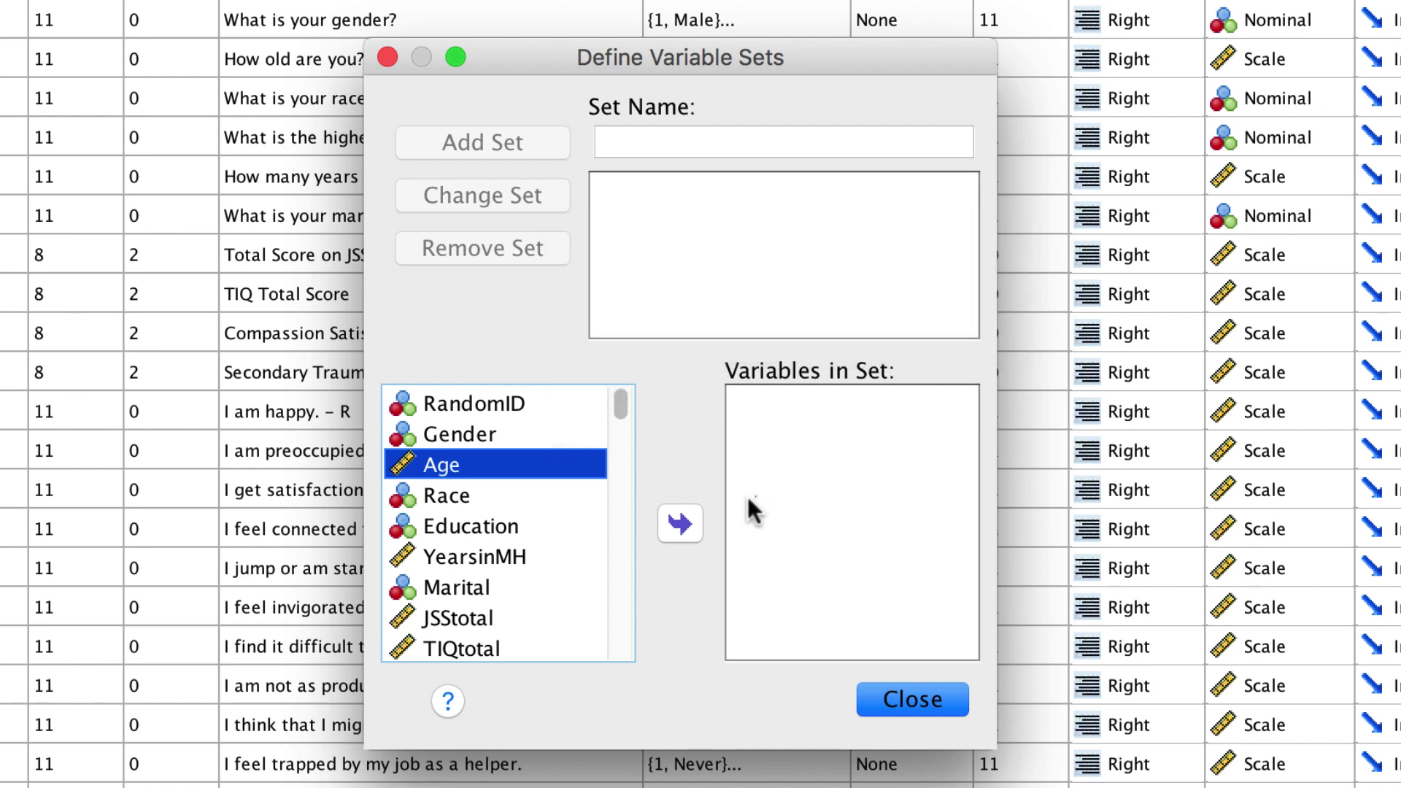
- Add RandomID, Gender through Marital, and JSStotal through tSTS to the new set
click(555, 398)
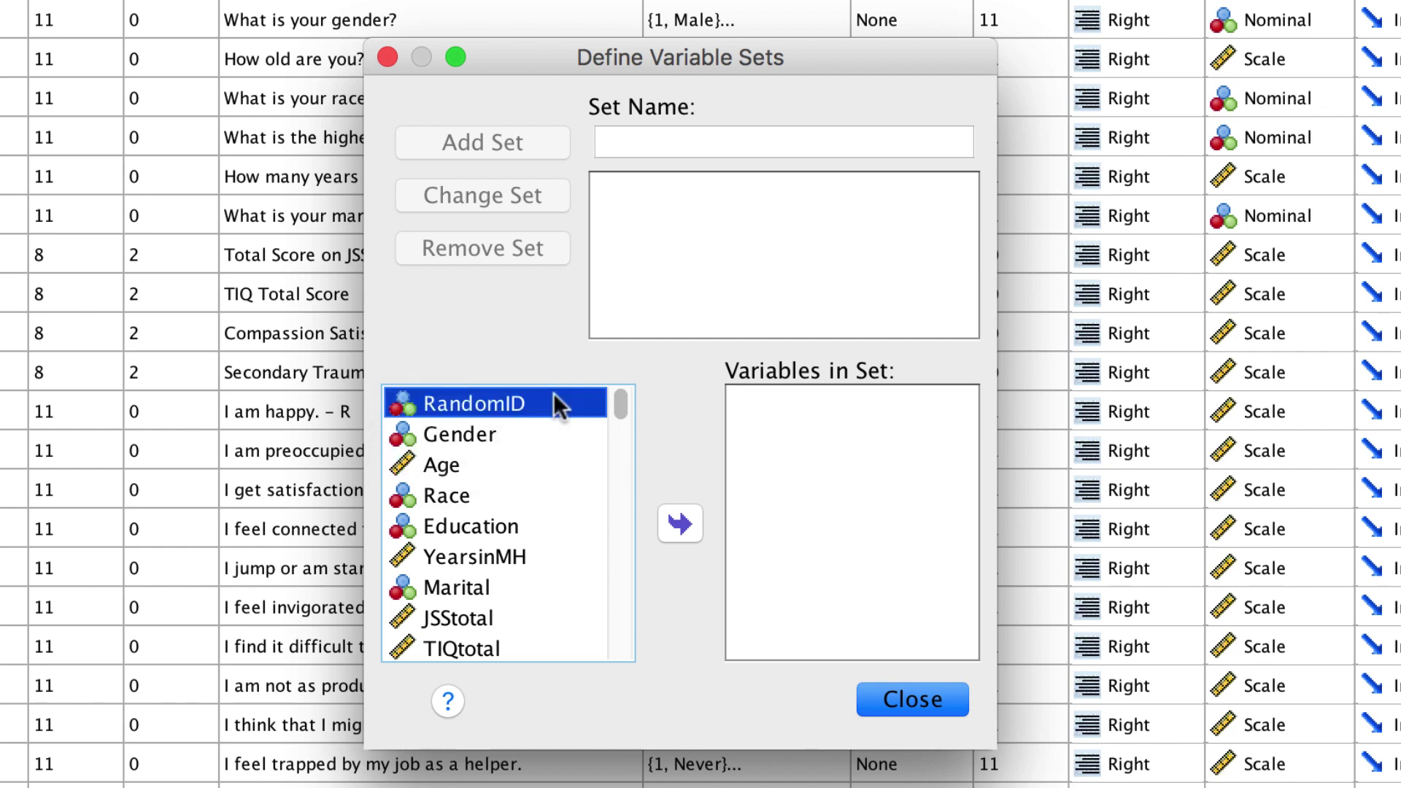
click(681, 522)
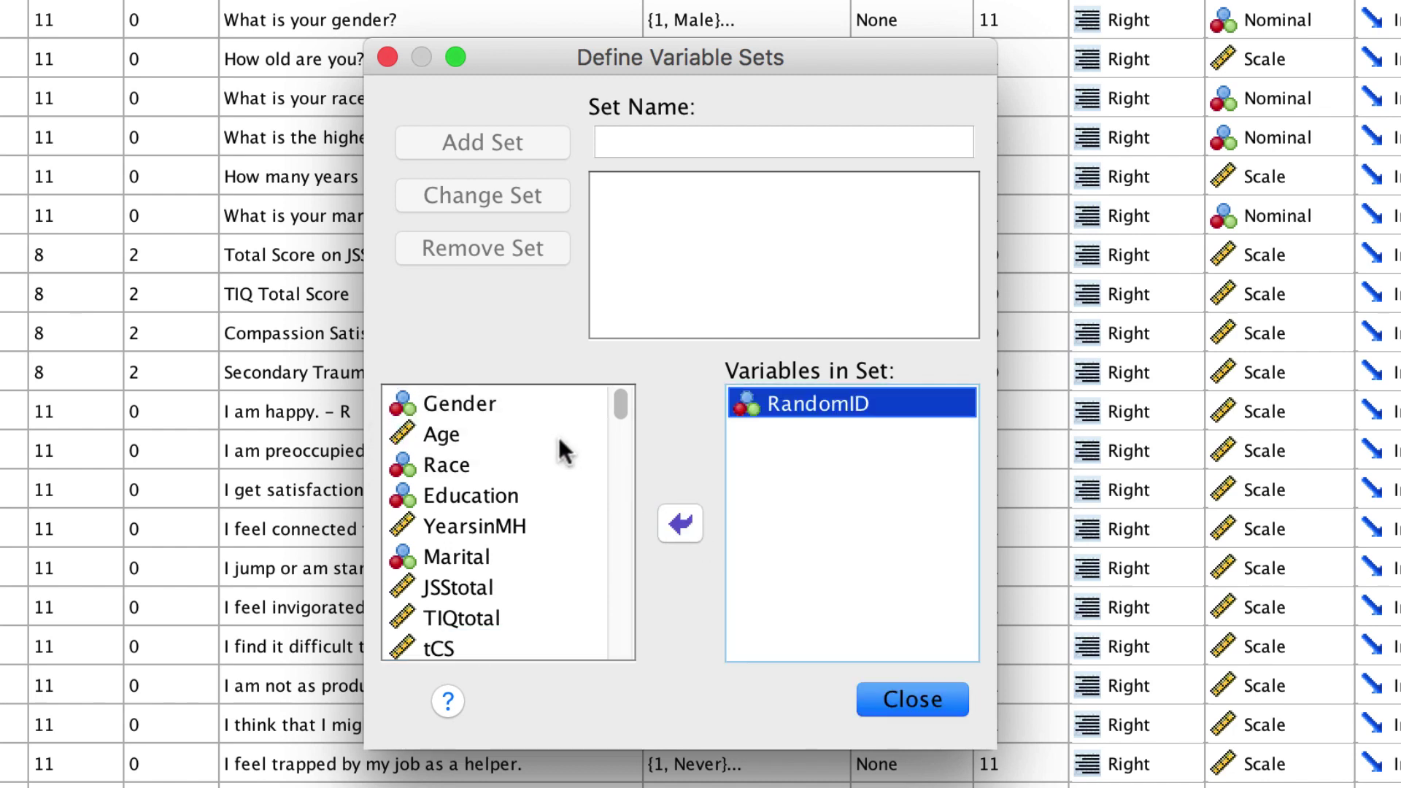
click(537, 411)
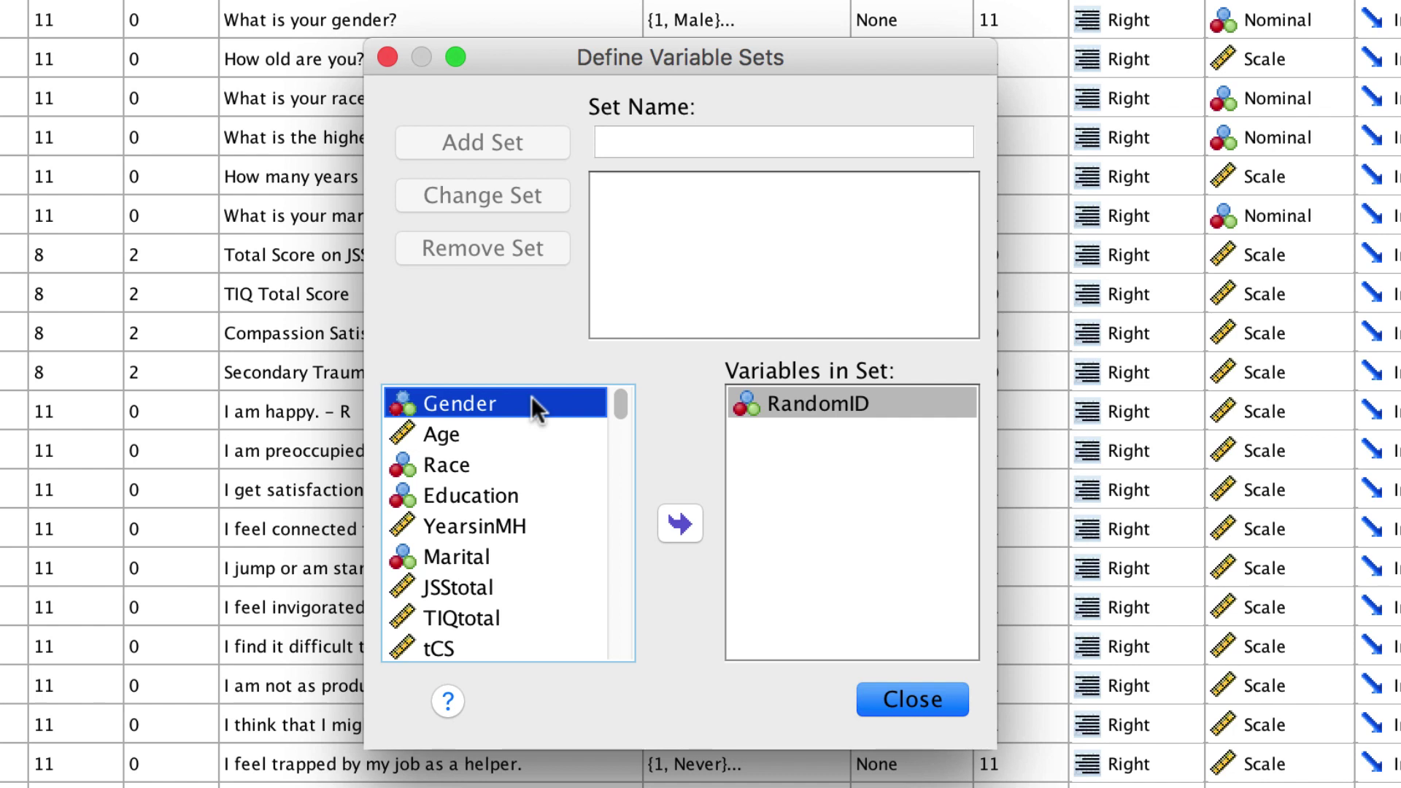
shift+click(532, 545)
click(680, 523)
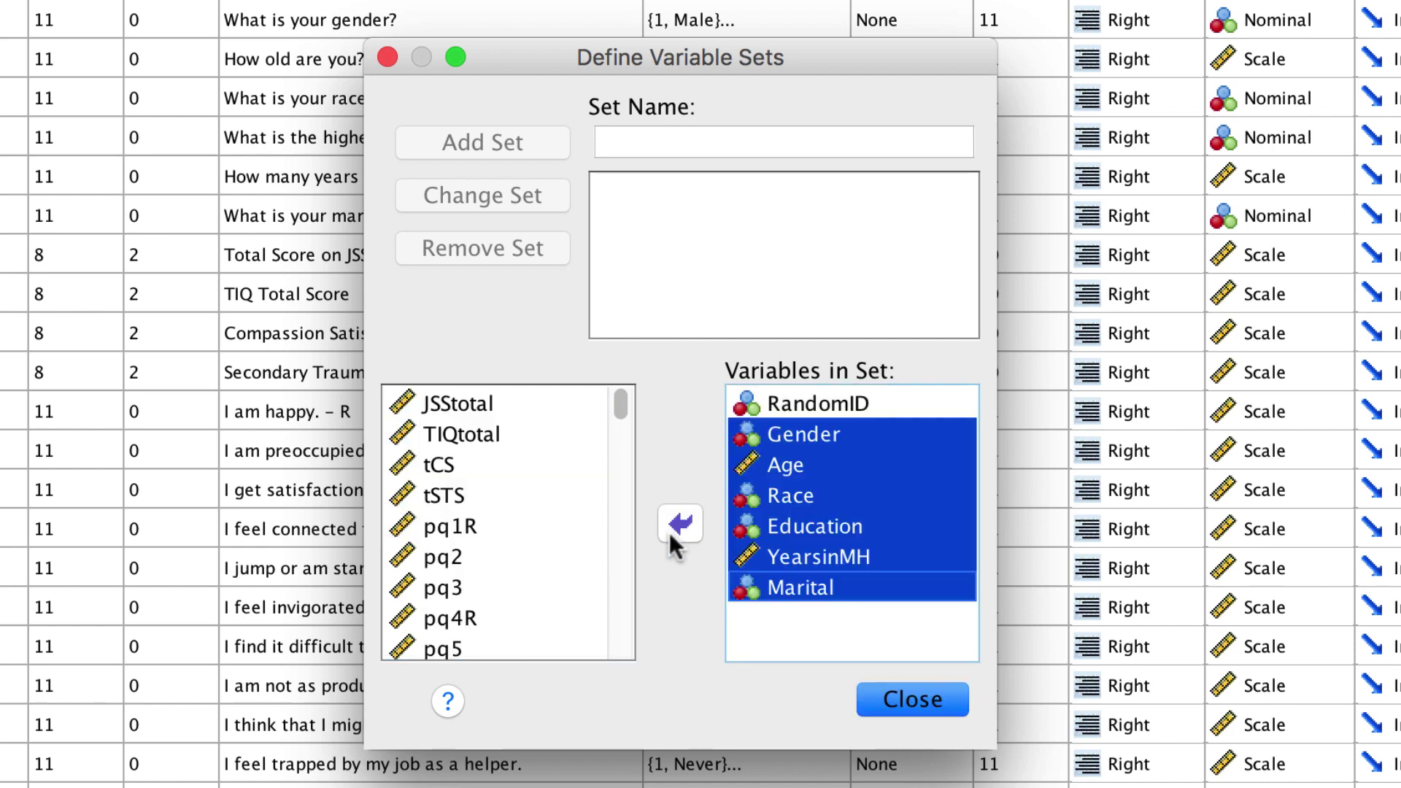
click(506, 404)
shift+click(506, 495)
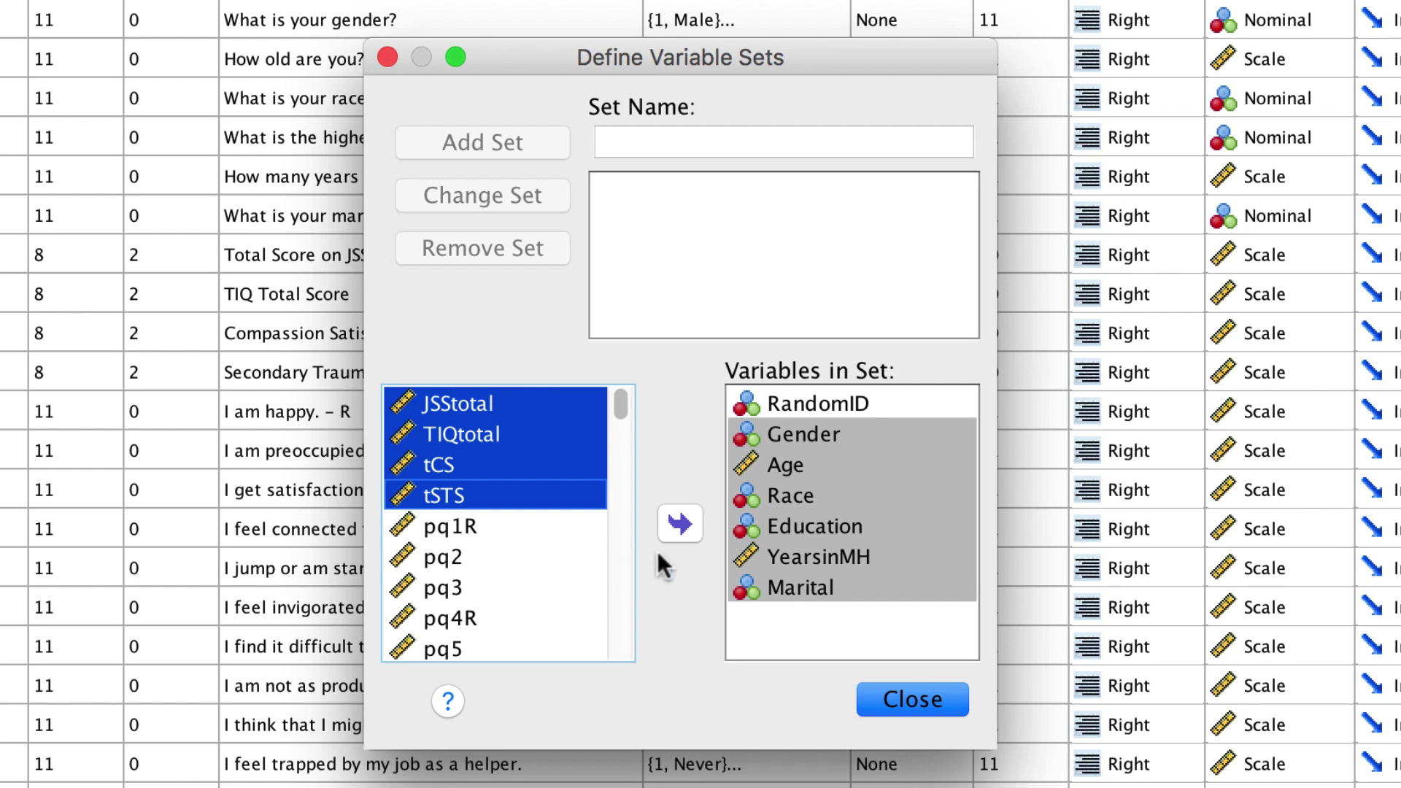
click(684, 526)
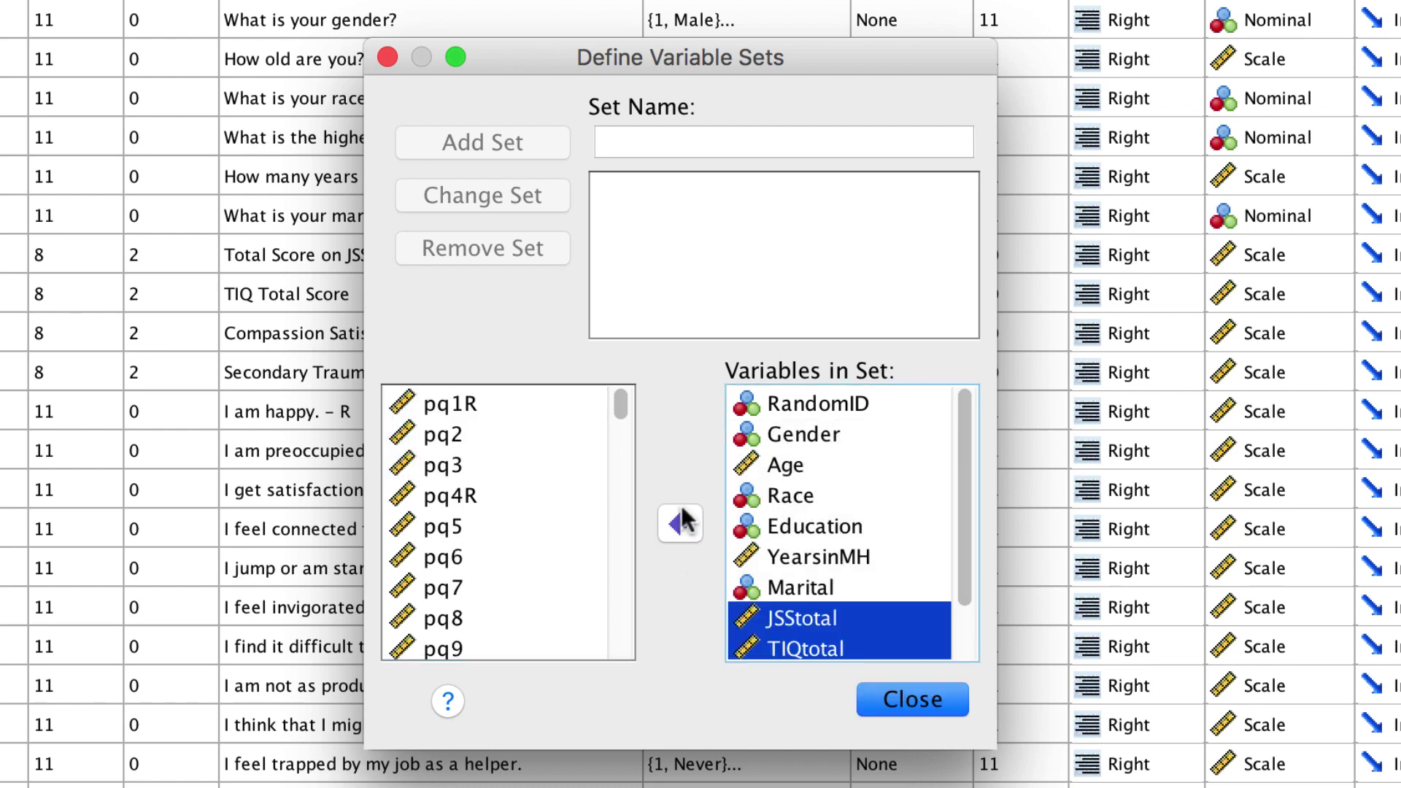
- Name the set 'Subscales Only' and add it
click(656, 144)
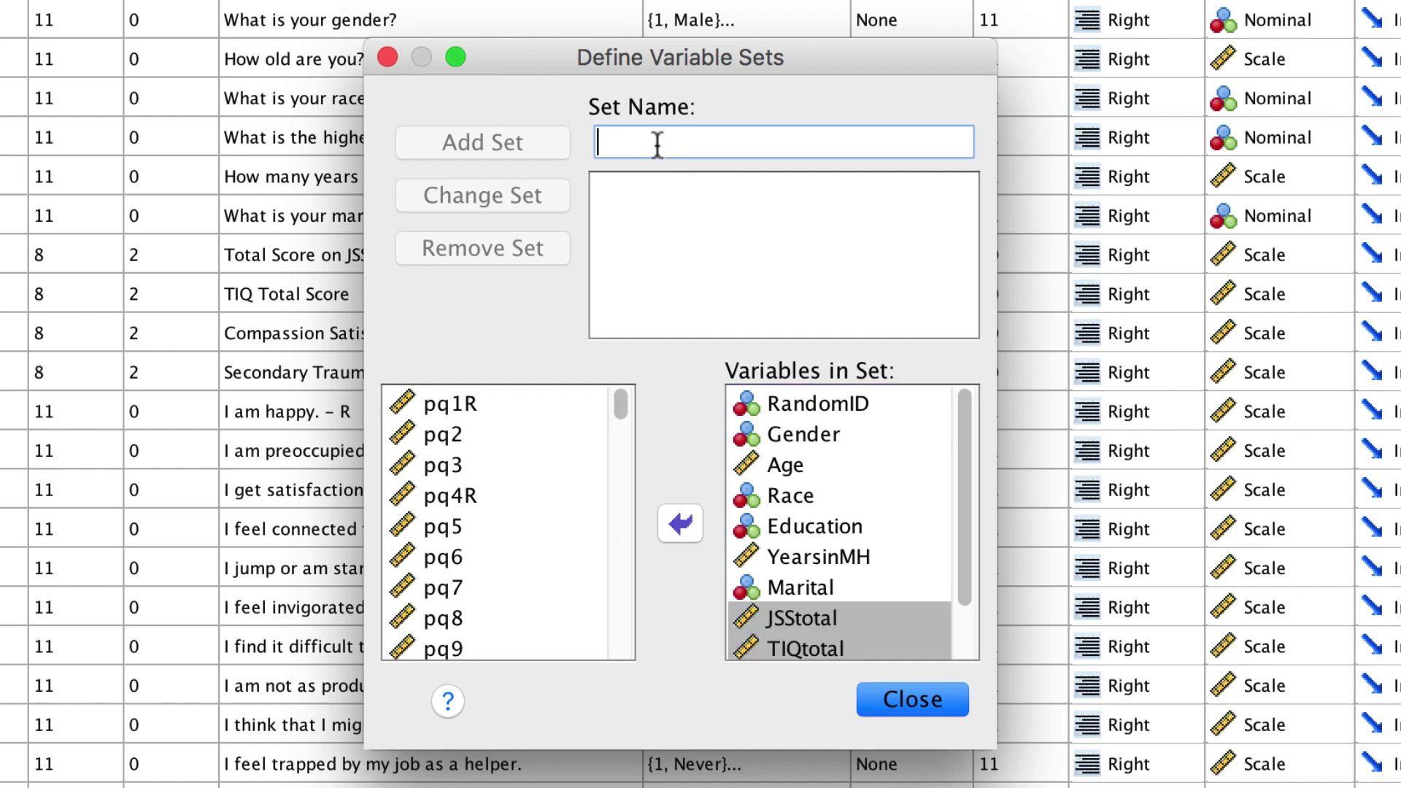
text(Subsca)
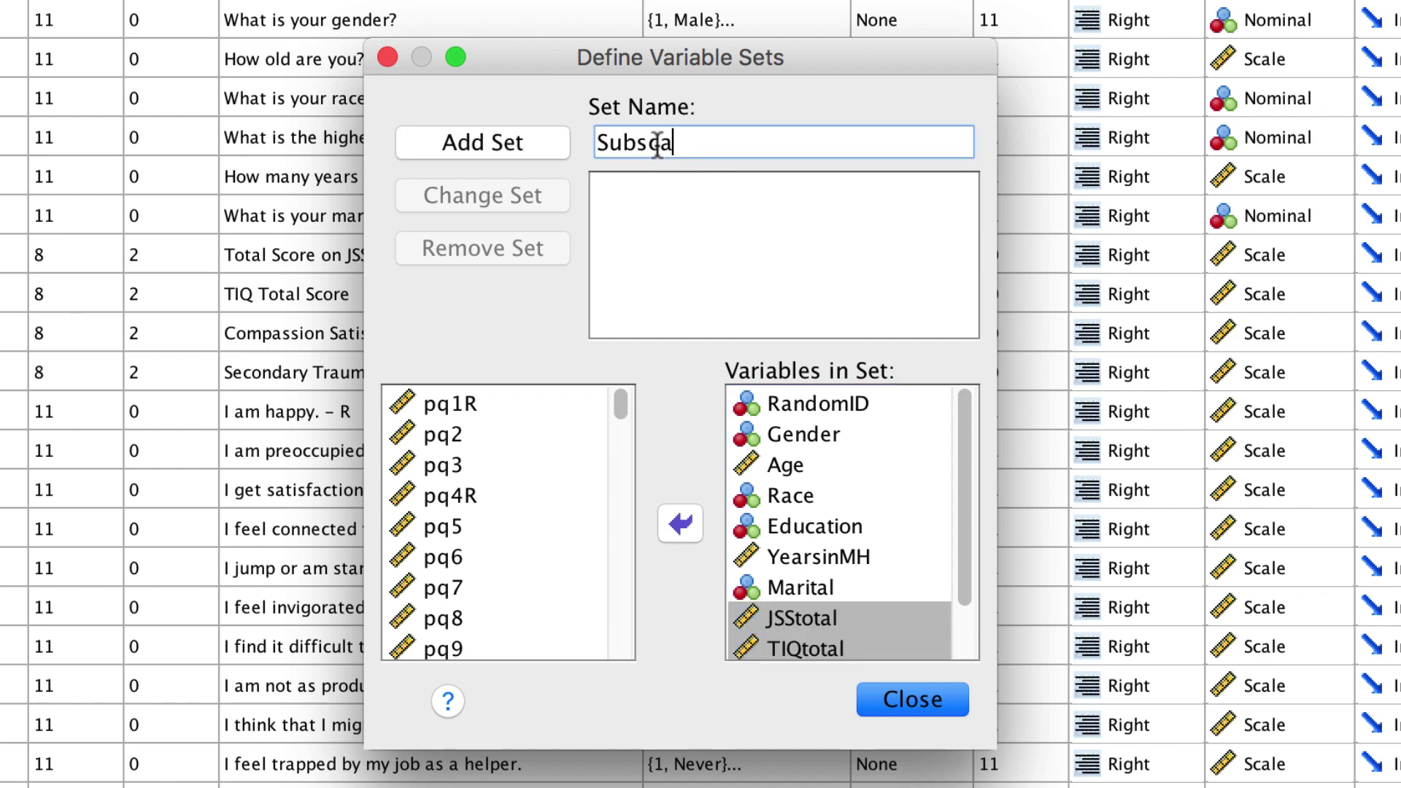
text(les Only)
click(533, 143)
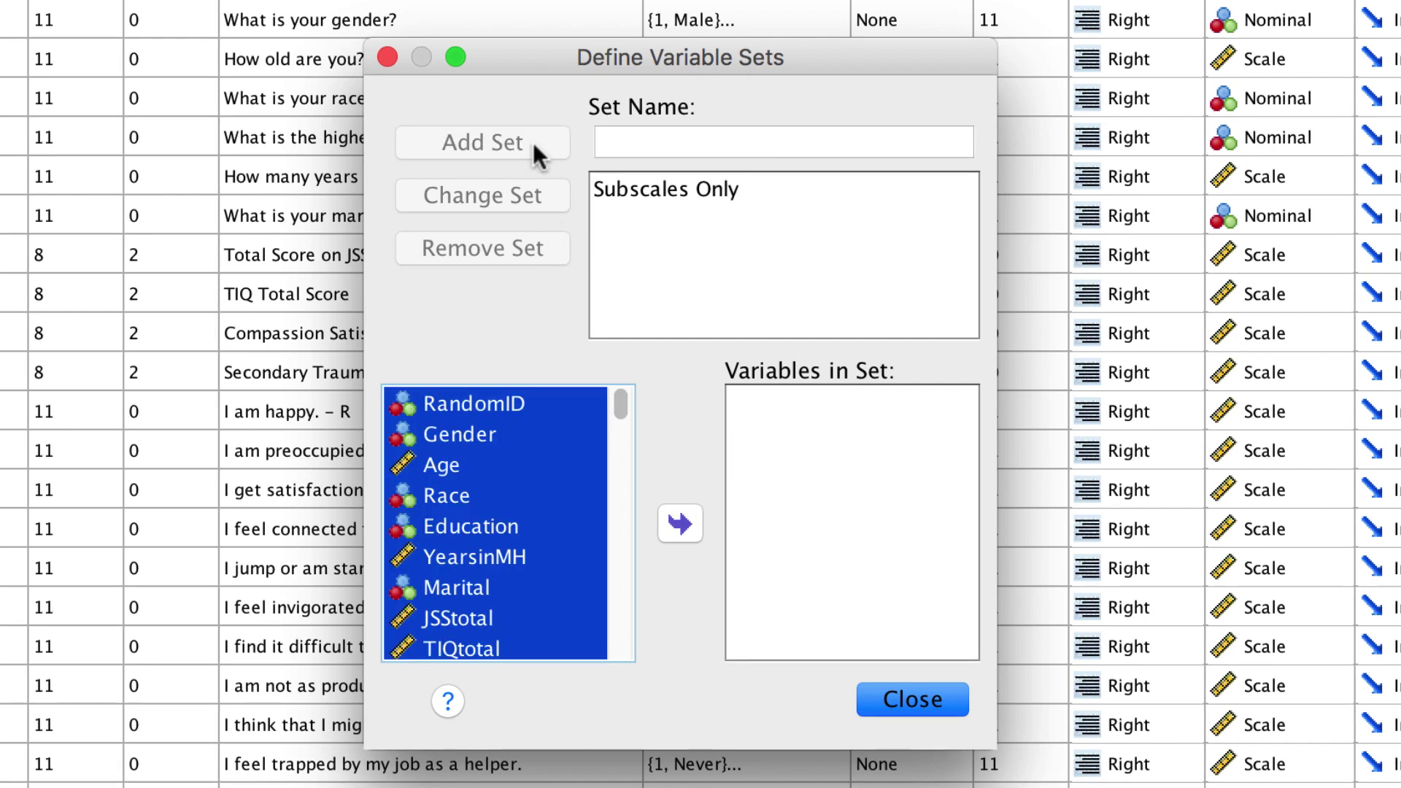
- Apply only the Subscales Only set, leaving the 11 variables RandomID through tSTS visible
click(899, 696)
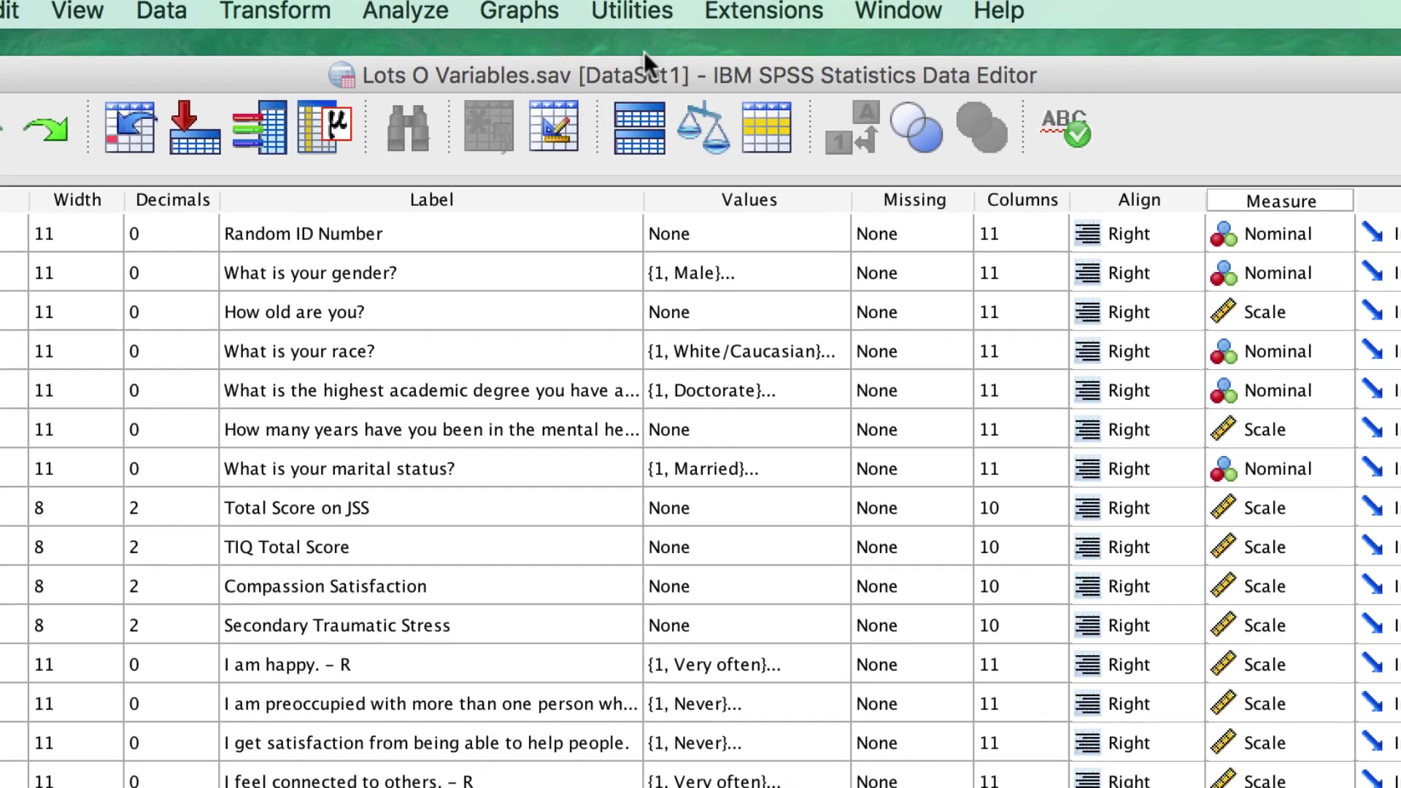
click(649, 12)
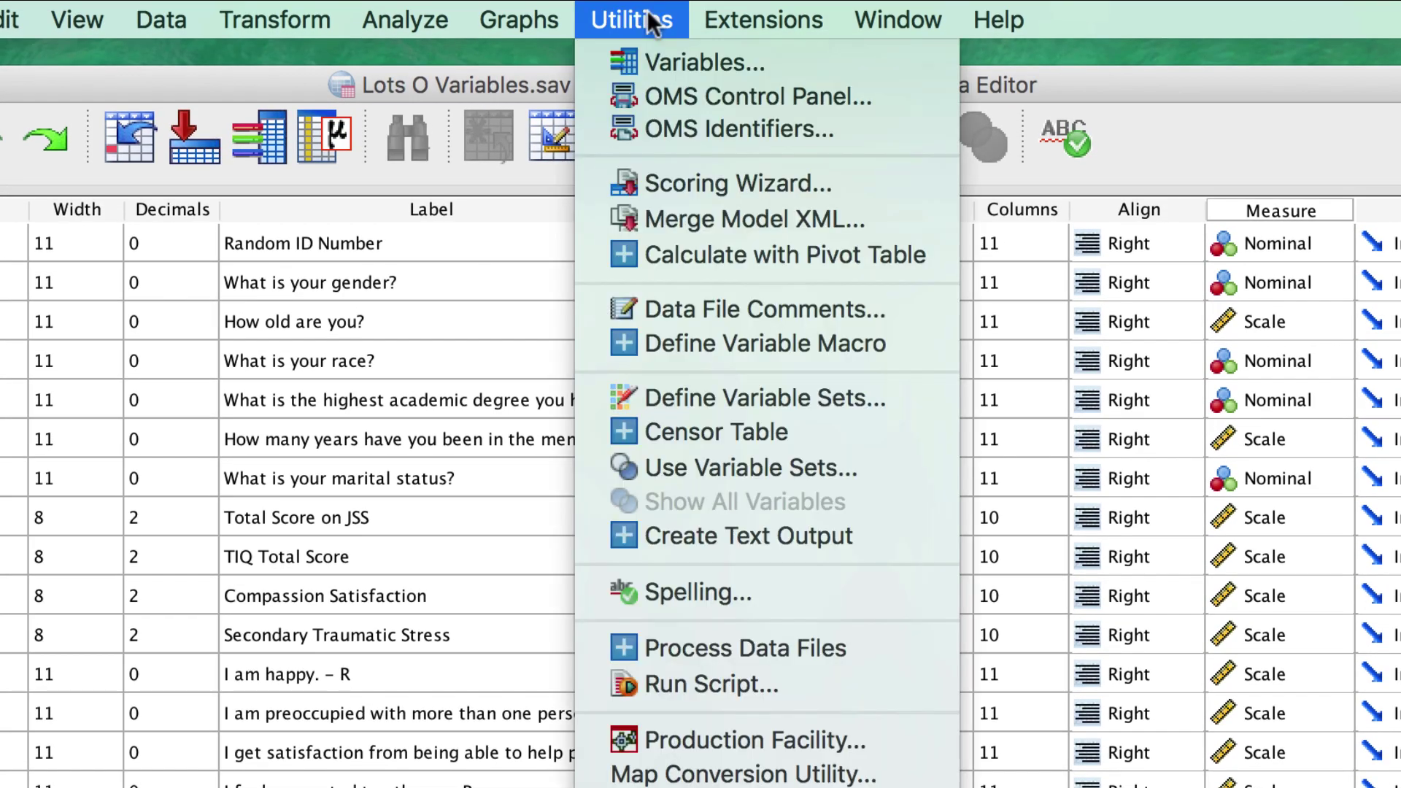
click(852, 468)
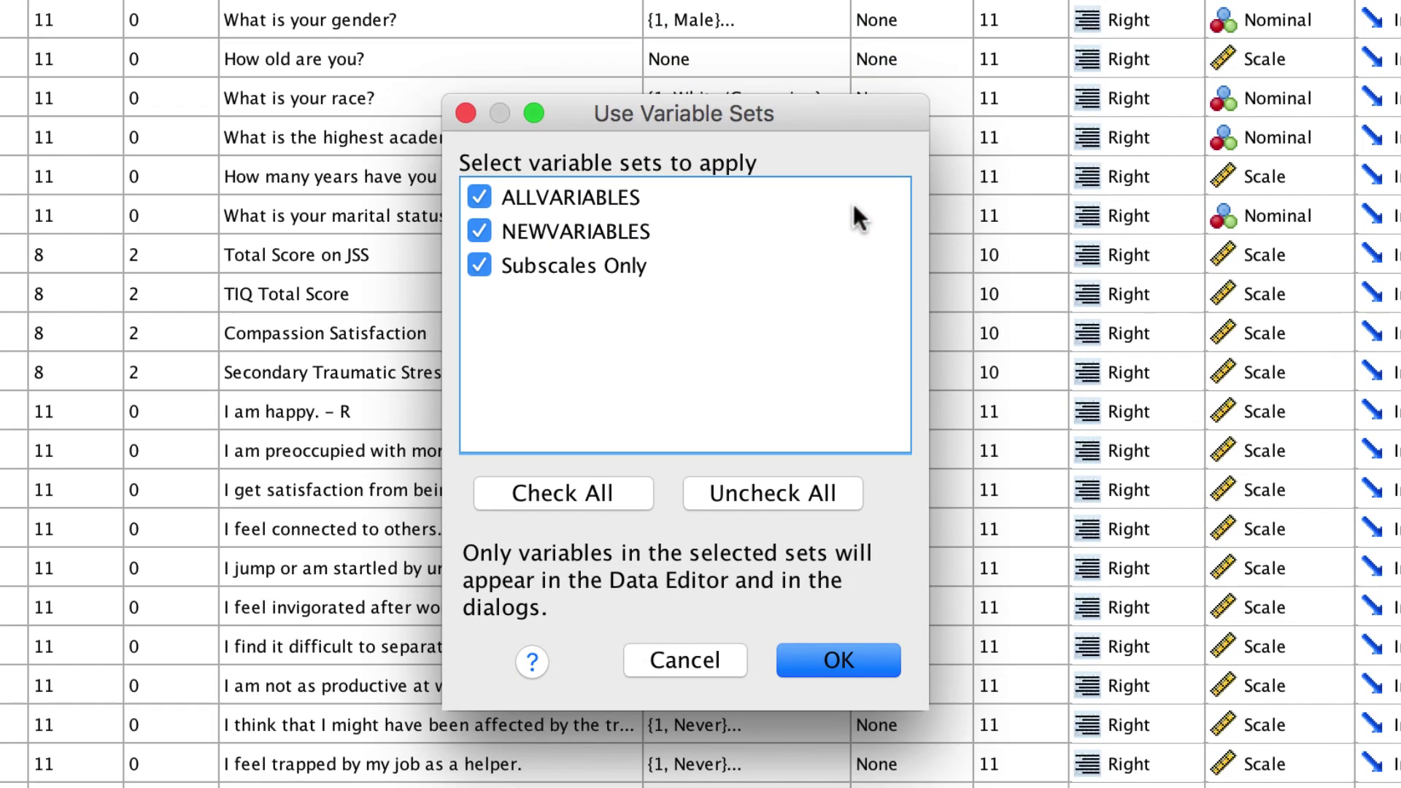
click(798, 479)
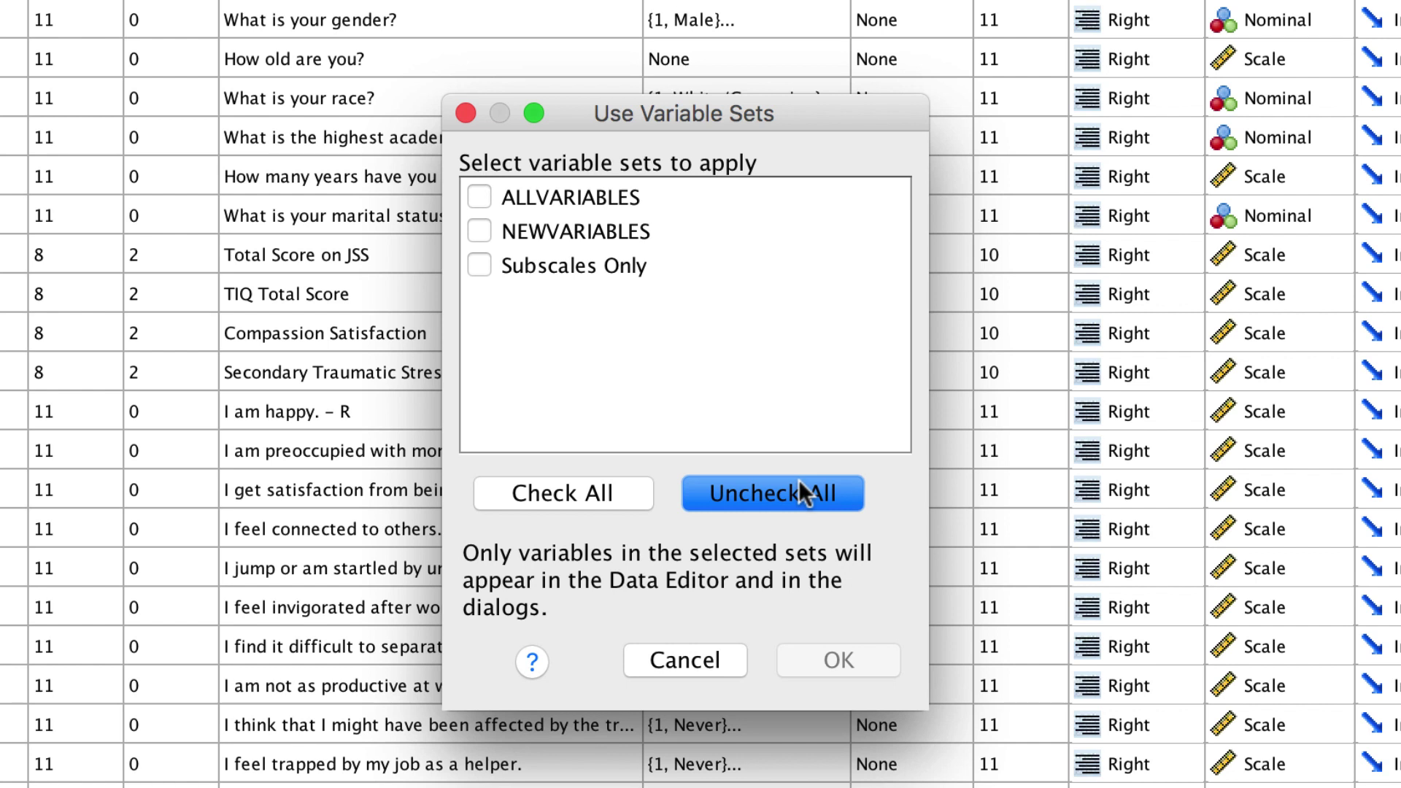
click(480, 267)
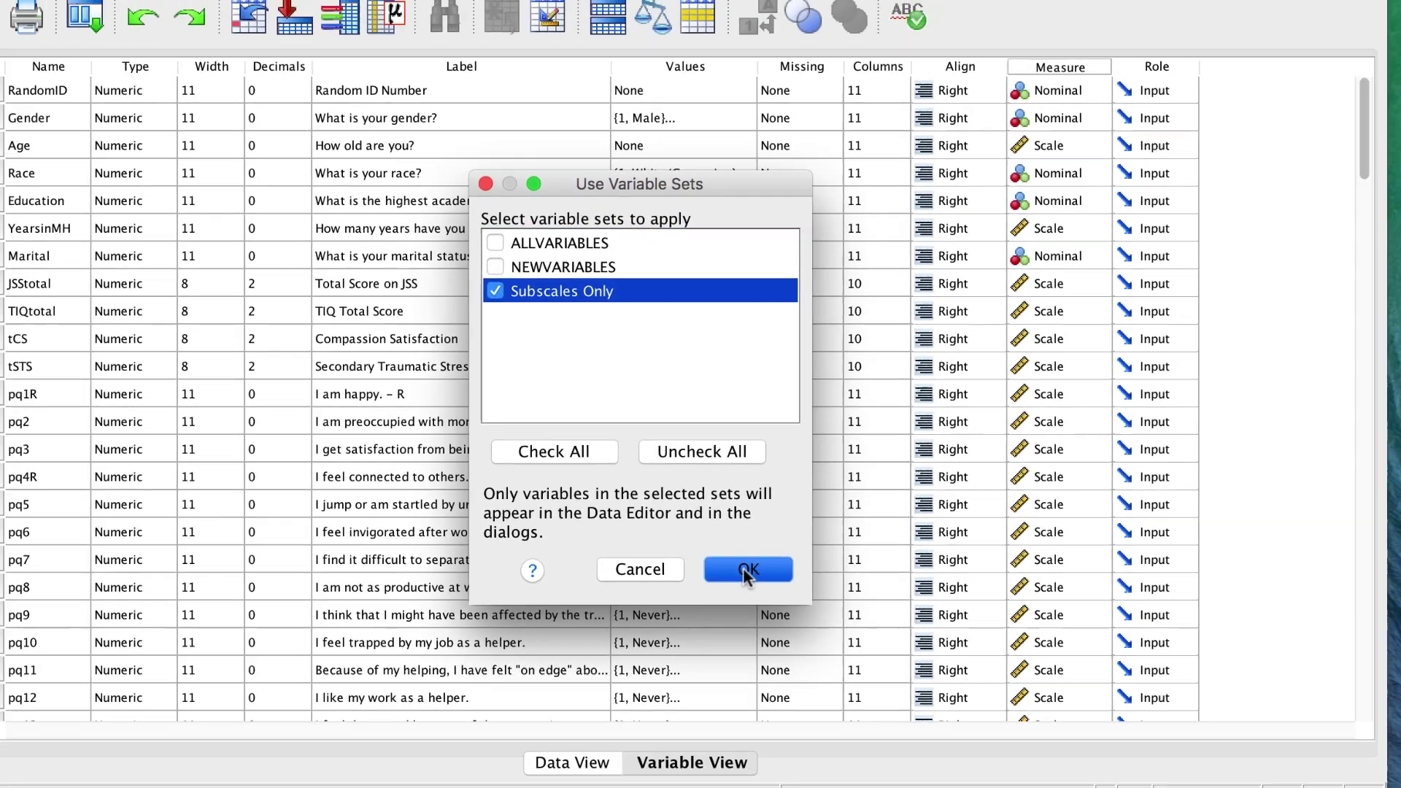
click(838, 660)
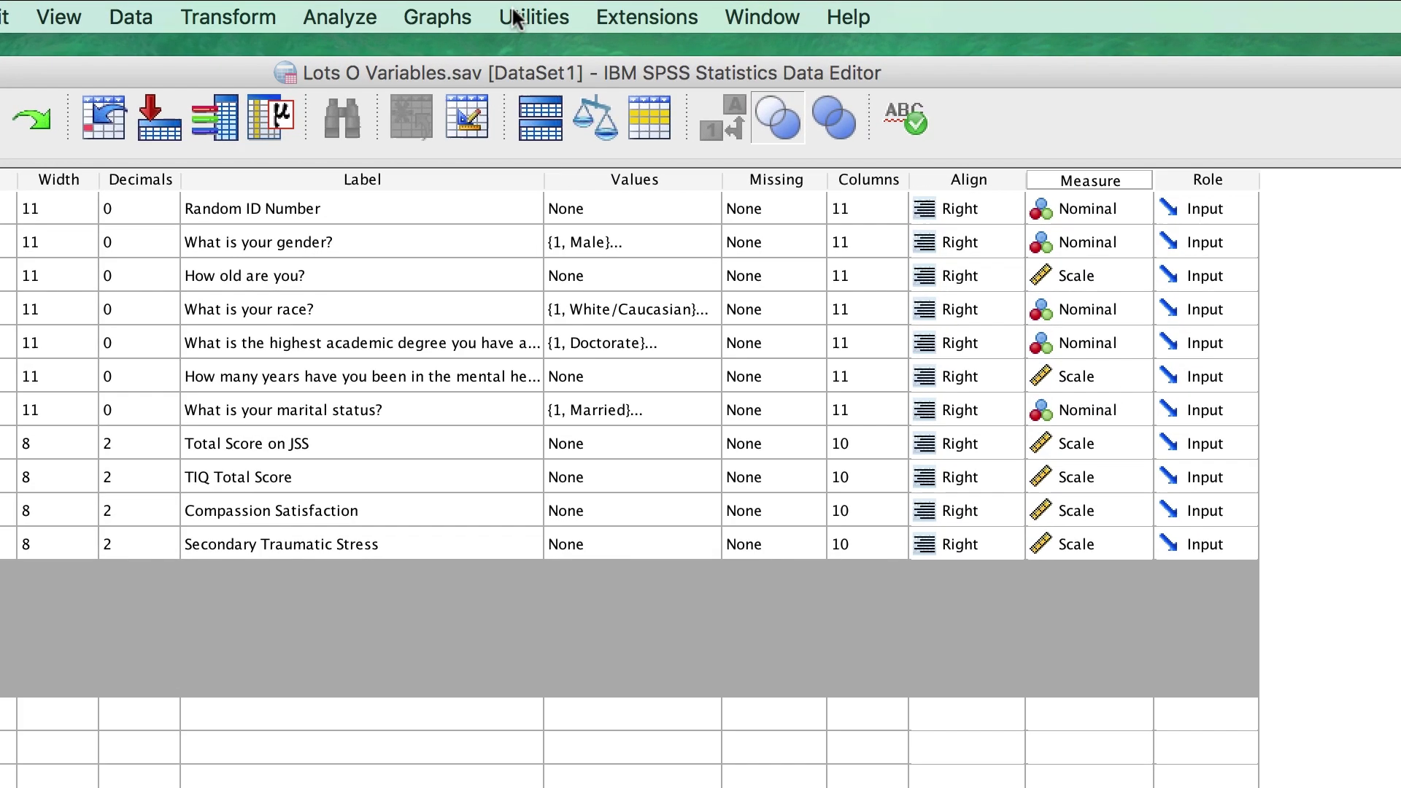
- Show all variables so the pq and JSS items reappear after tSTS
click(577, 10)
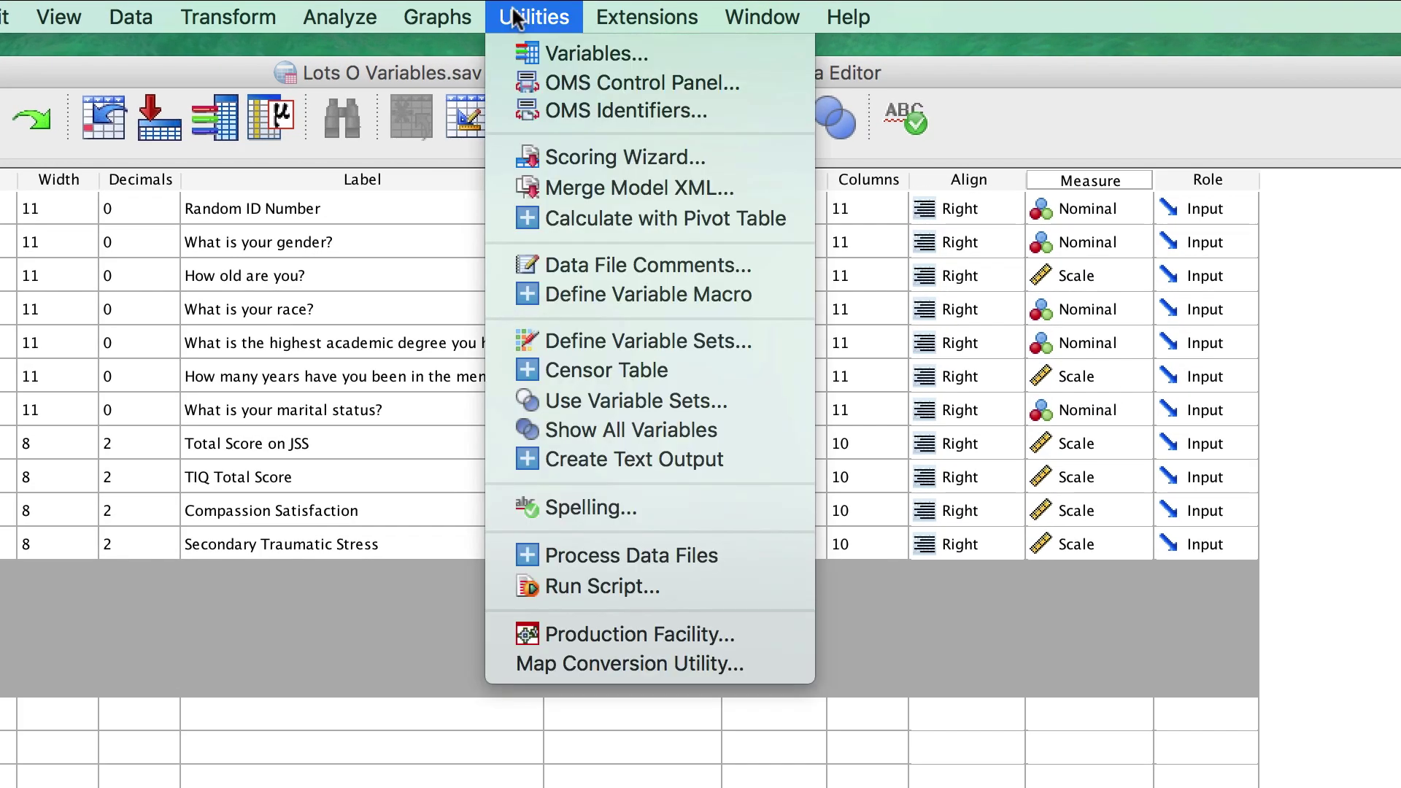
click(730, 430)
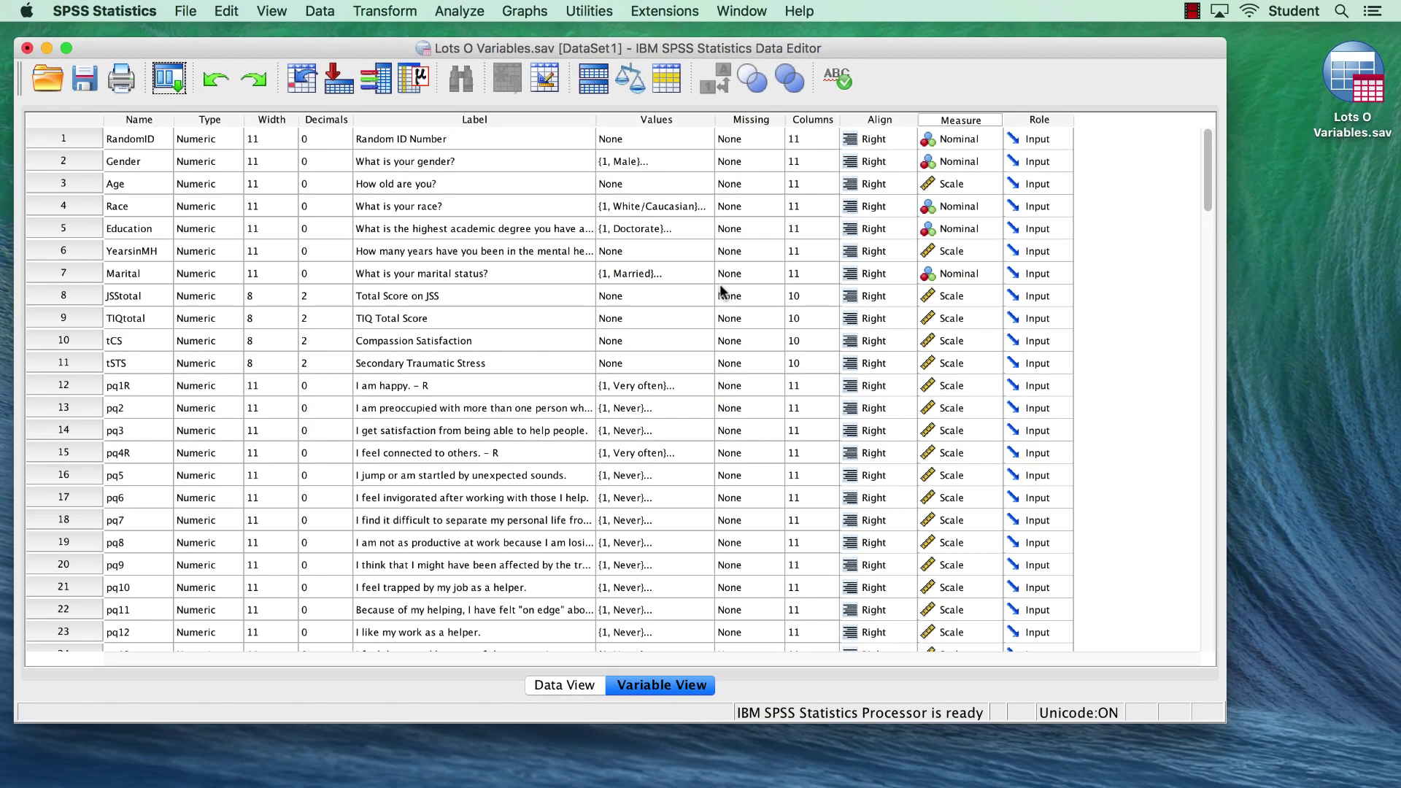
scroll(721, 292, down, 15)
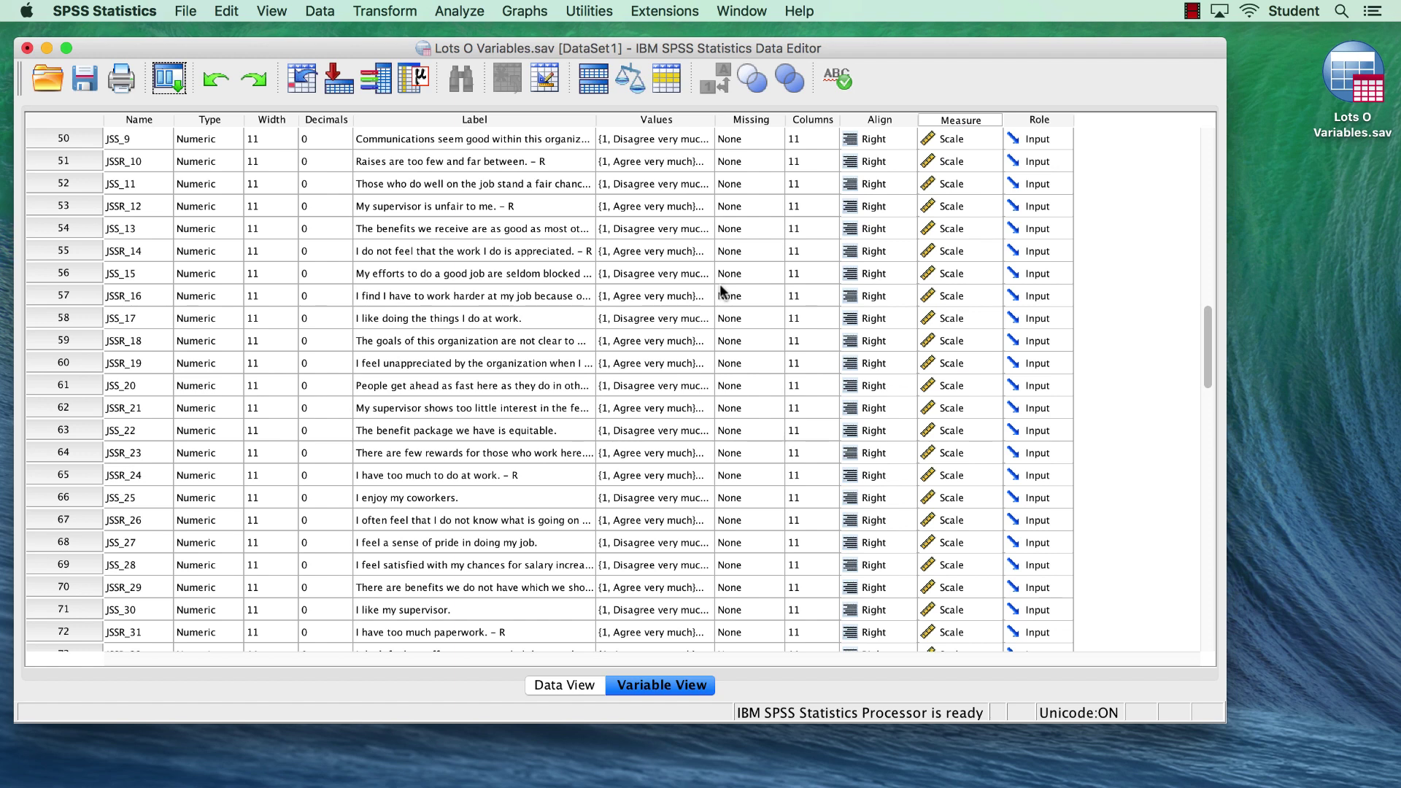
scroll(721, 292, up, 15)
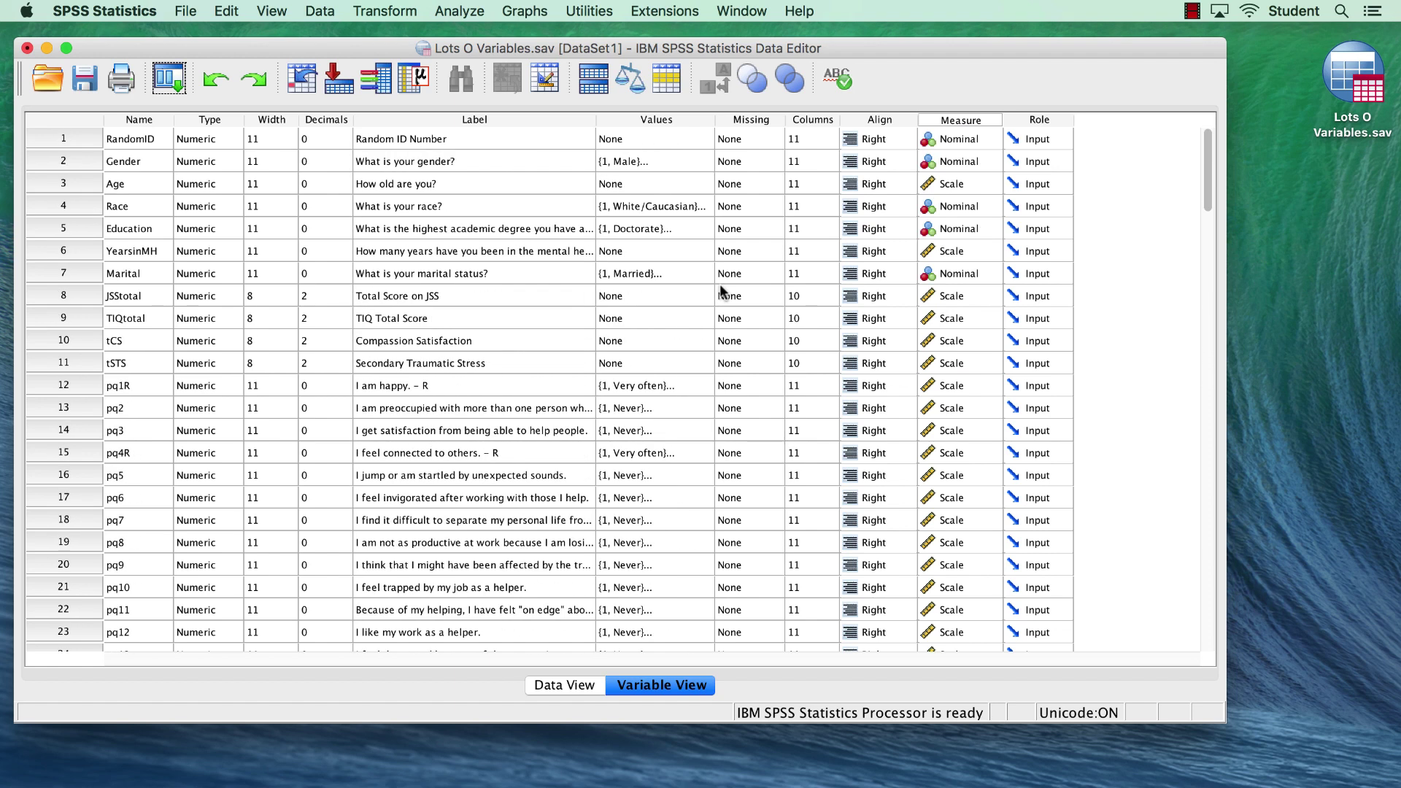